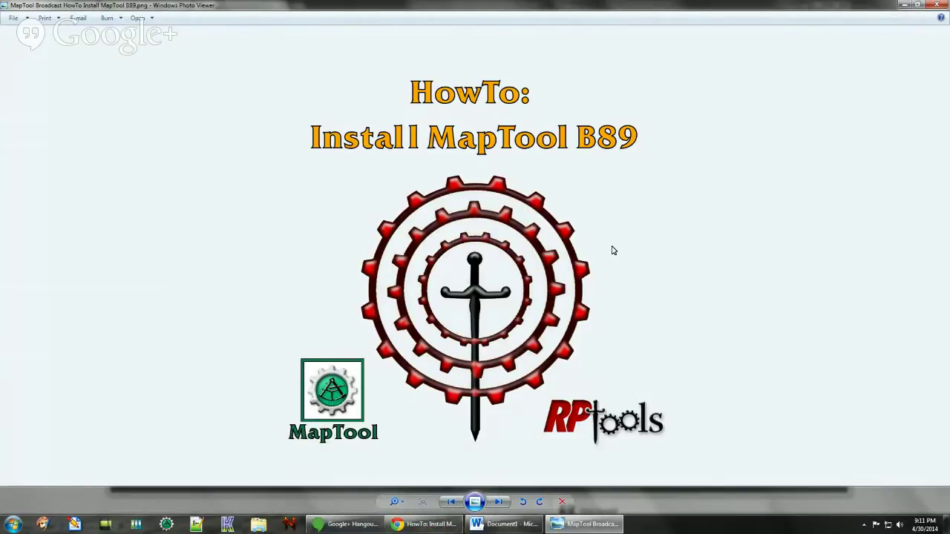
{"action": "left_click", "coordinate": [412, 524]}
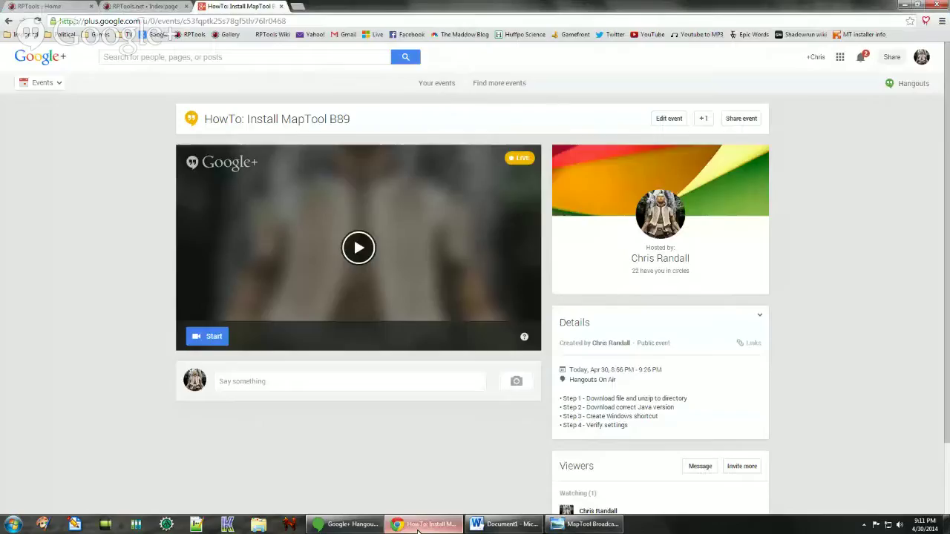
{"action": "left_click", "coordinate": [53, 6]}
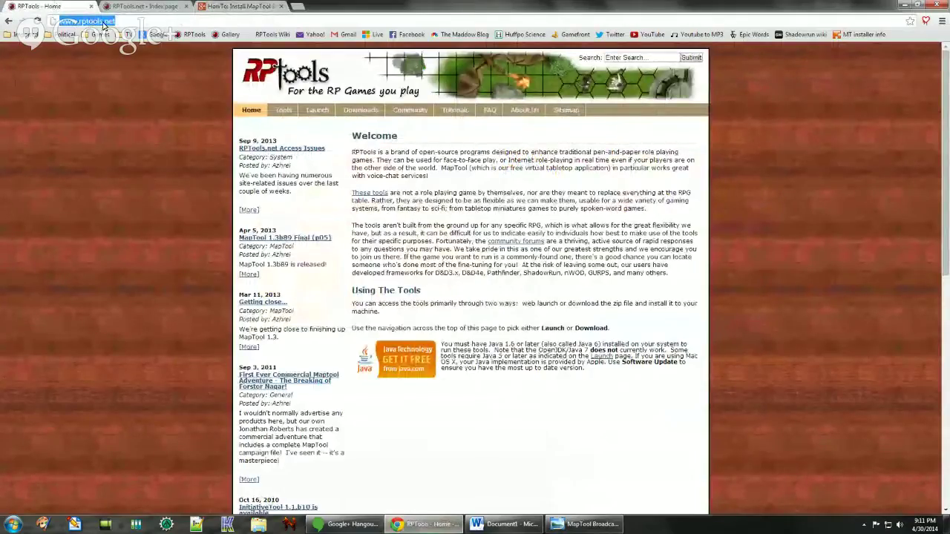
{"action": "left_click", "coordinate": [458, 233]}
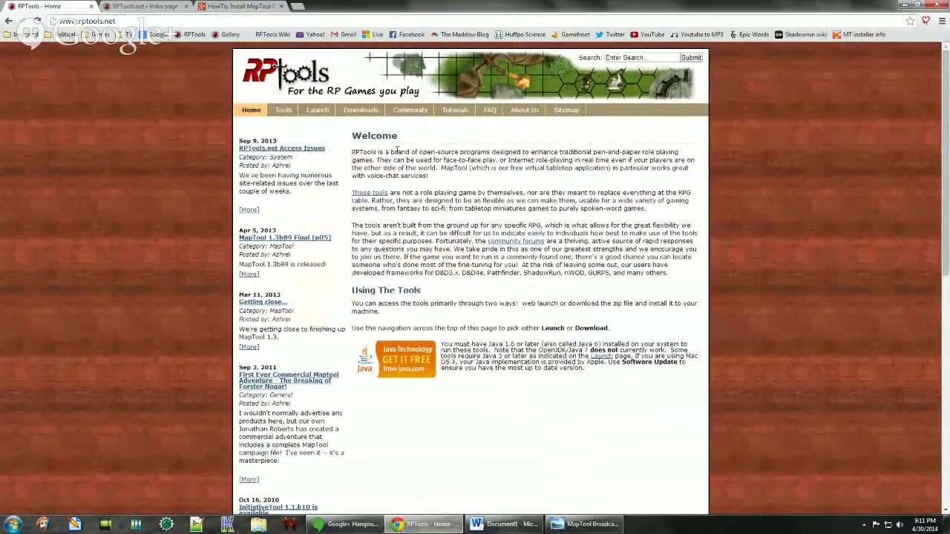
{"action": "left_click", "coordinate": [314, 110]}
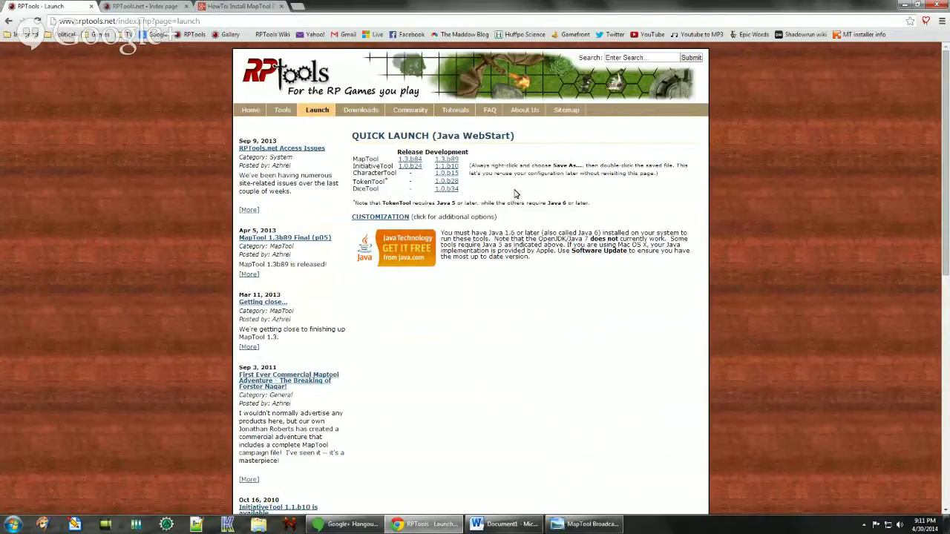
{"action": "left_click", "coordinate": [351, 113]}
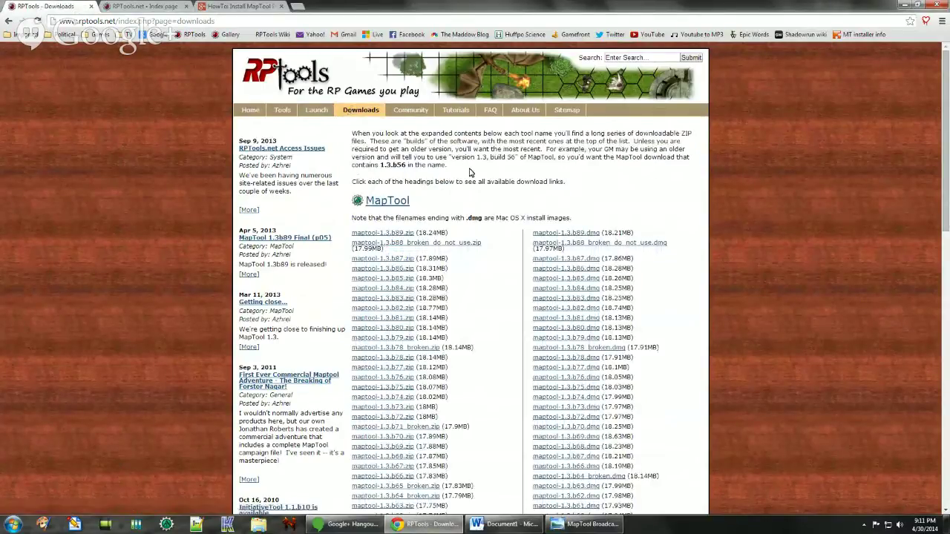
- Save the maptool-1.3.b89.zip archive to the Downloads folder, replacing the existing copy
{"action": "right_click", "coordinate": [395, 233]}
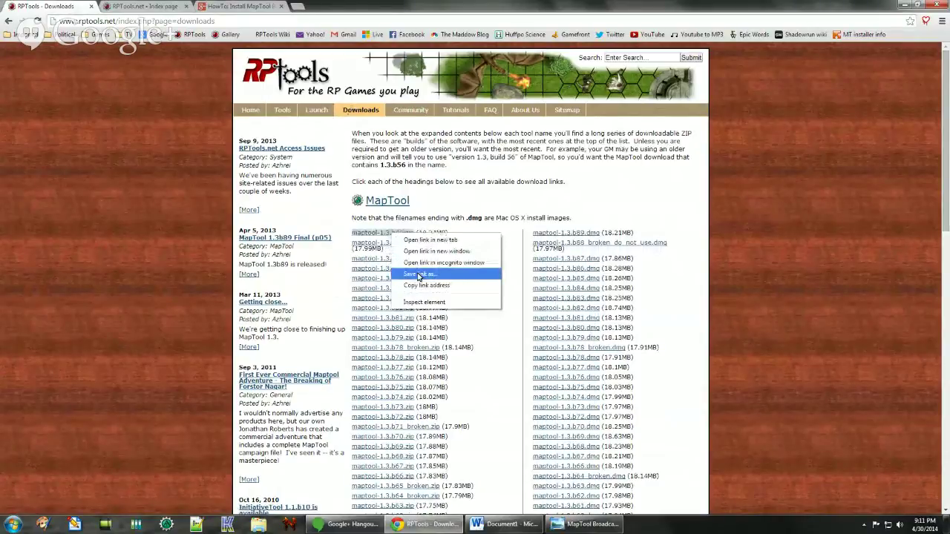
{"action": "left_click", "coordinate": [418, 275]}
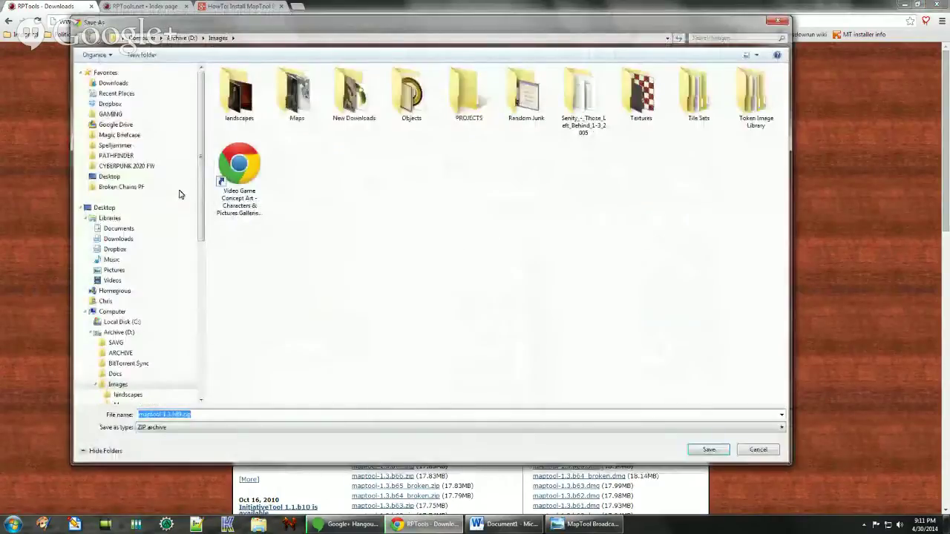
{"action": "left_click", "coordinate": [112, 83]}
{"action": "left_click", "coordinate": [709, 450]}
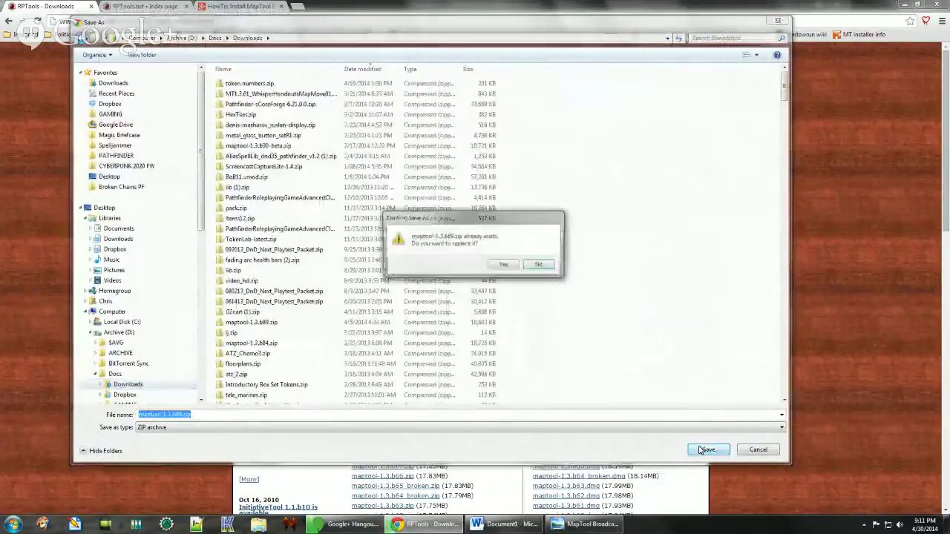
{"action": "left_click", "coordinate": [503, 265]}
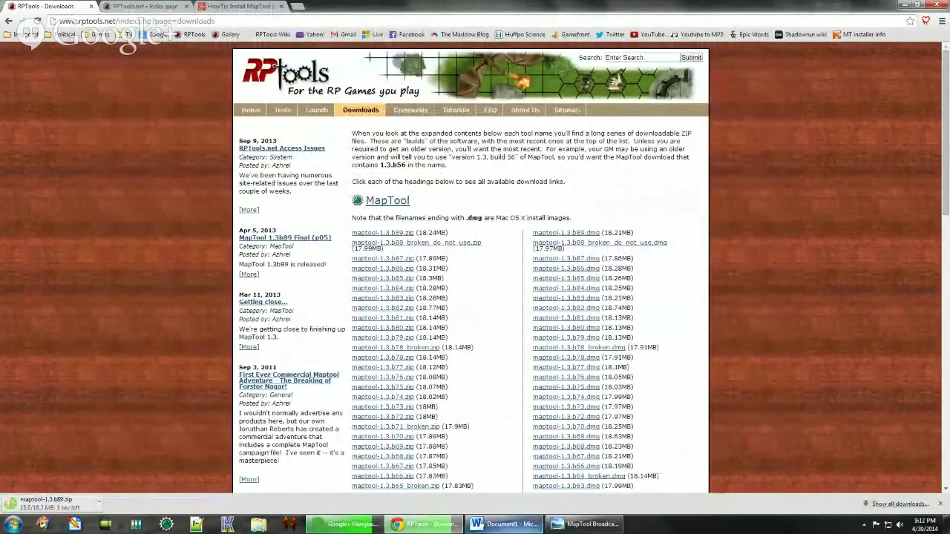
- Switch to the Word outline and highlight the line "Step 1 - Download file and unzip to directory"
{"action": "left_click", "coordinate": [509, 527]}
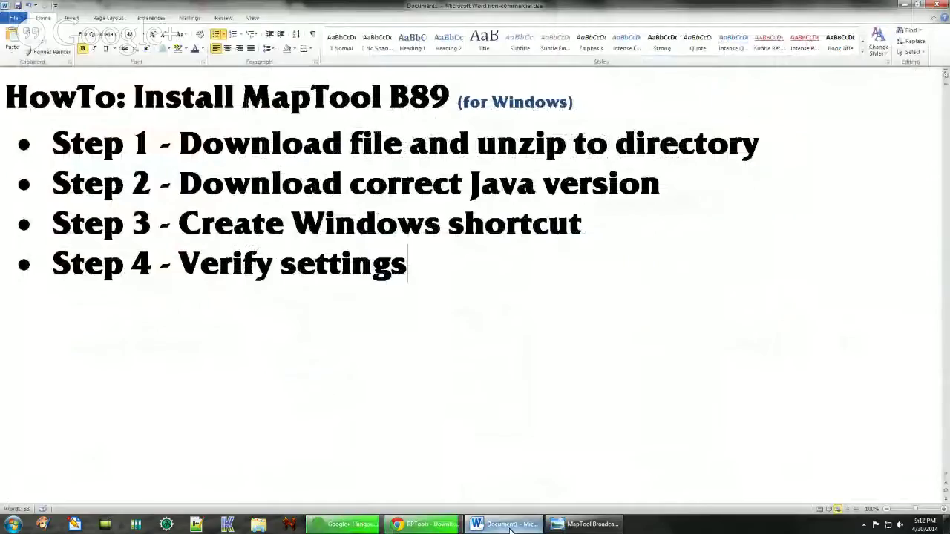
{"action": "left_click", "coordinate": [10, 148]}
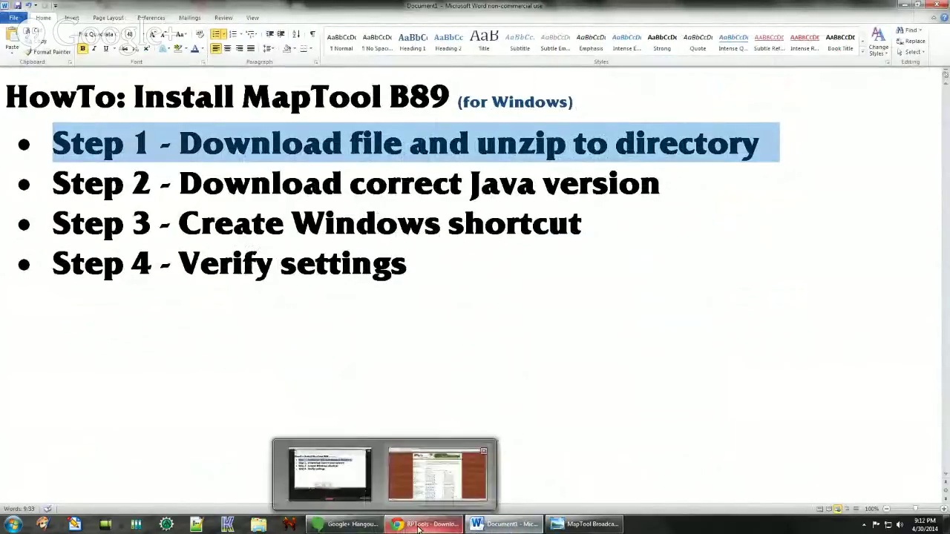
{"action": "left_click", "coordinate": [575, 525]}
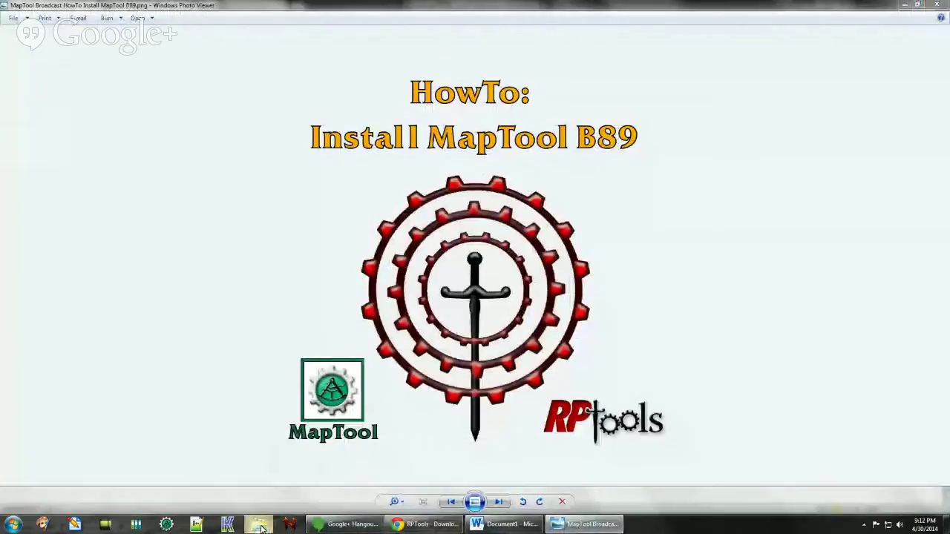
- Open the Downloads folder in Windows Explorer and look through the contents of maptool-1.3.b89.zip
{"action": "left_click", "coordinate": [260, 525]}
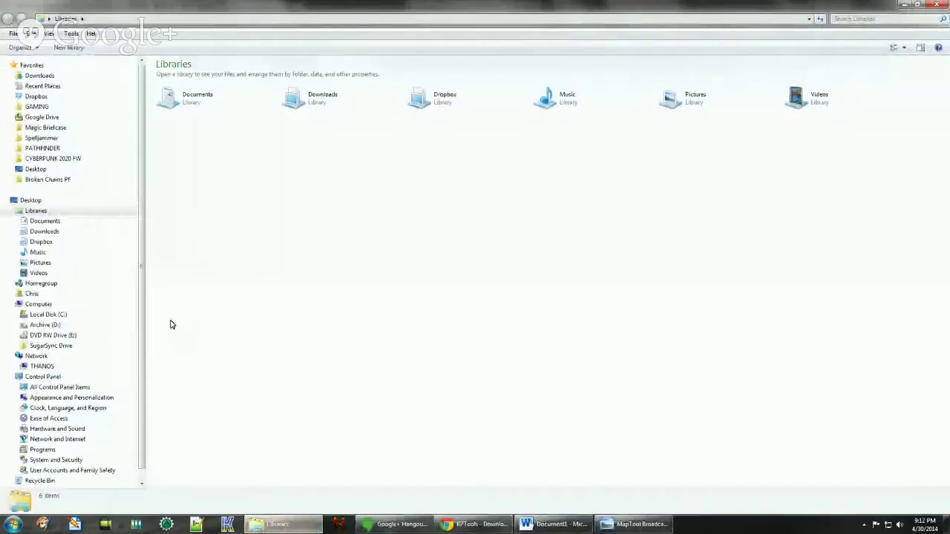
{"action": "left_click", "coordinate": [41, 77]}
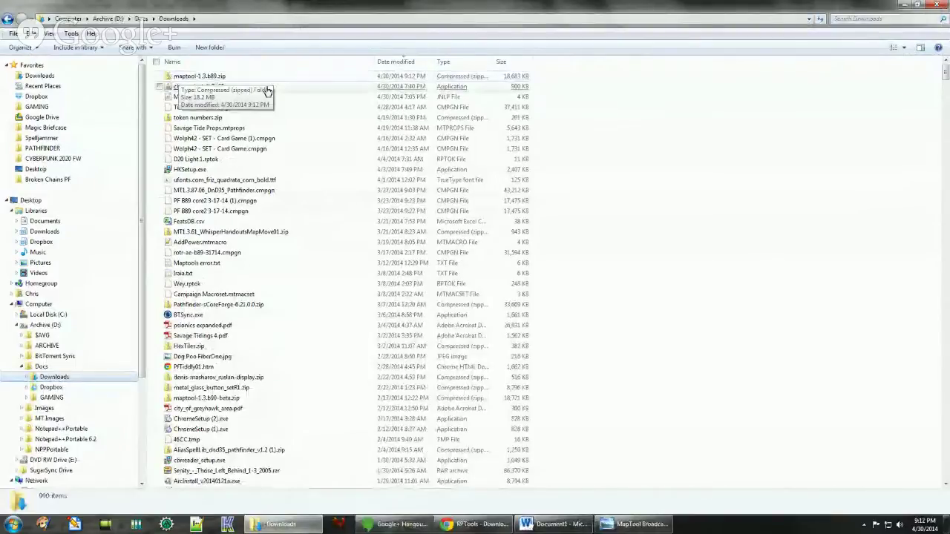
{"action": "double_click", "coordinate": [197, 77]}
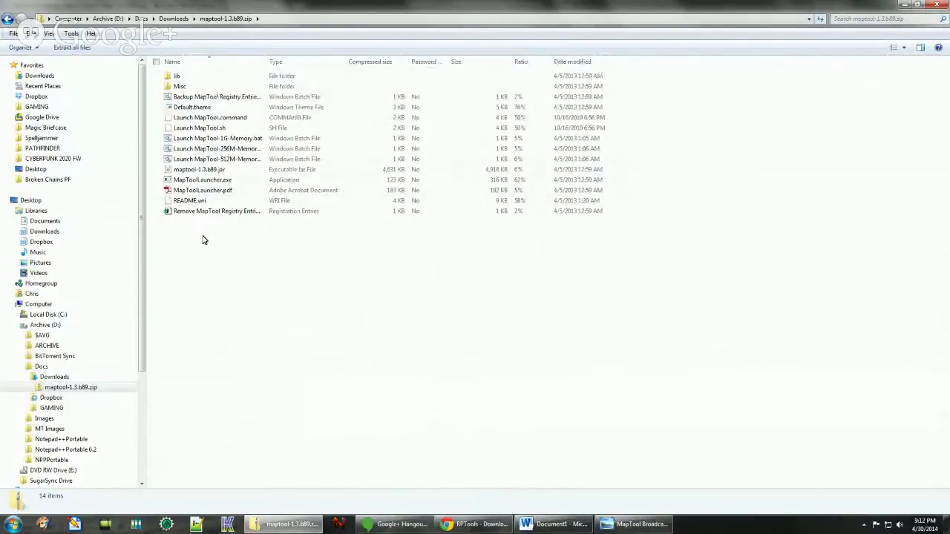
{"action": "key", "text": "BackSpace"}
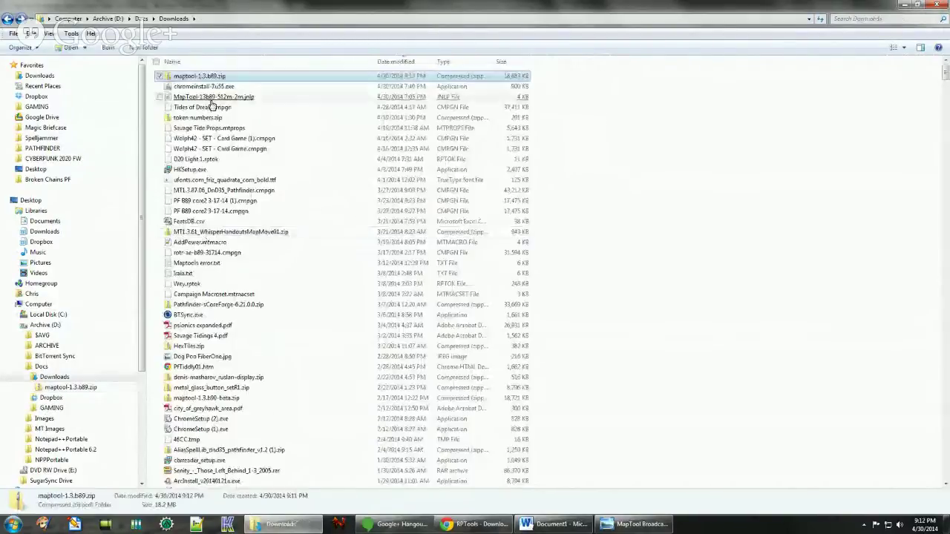
{"action": "right_click", "coordinate": [191, 77]}
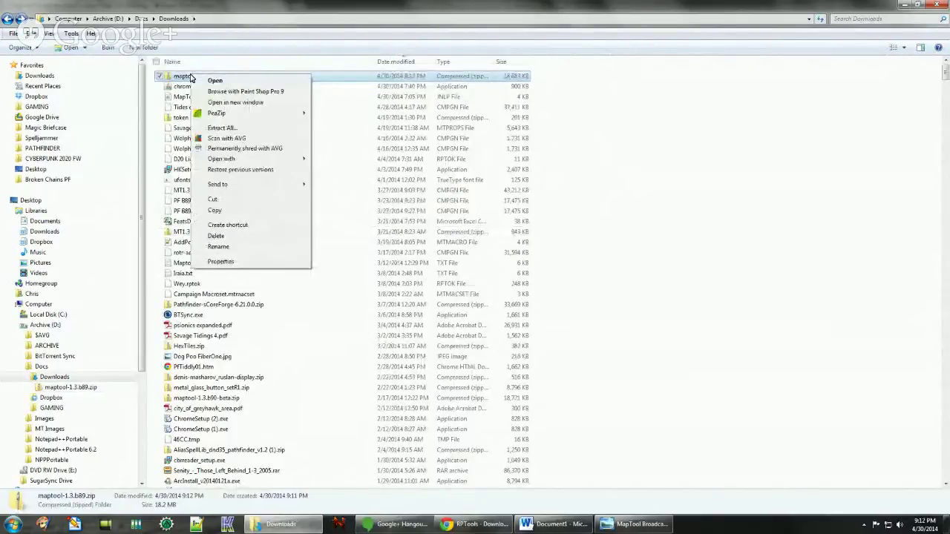
{"action": "left_click", "coordinate": [239, 128]}
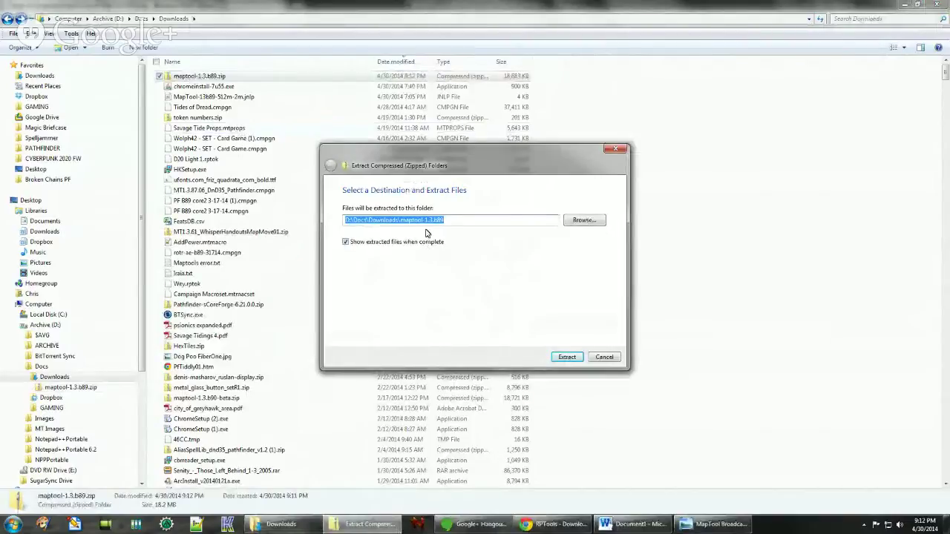
{"action": "left_click", "coordinate": [575, 361]}
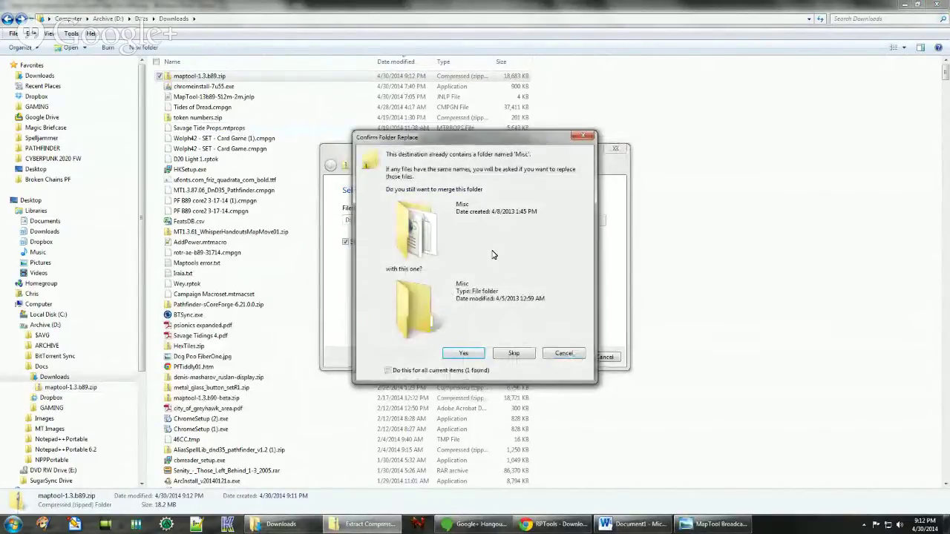
{"action": "left_click", "coordinate": [574, 356]}
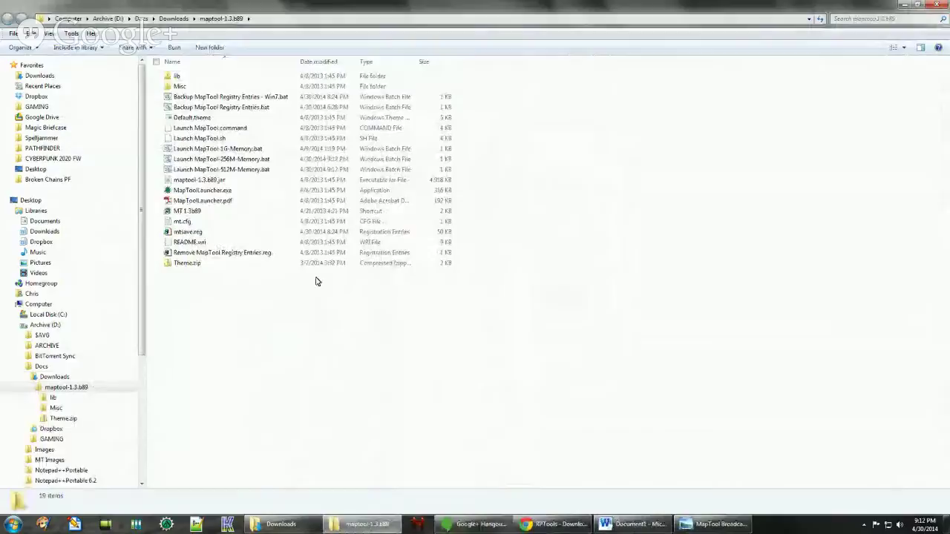
- Extract maptool-1.3.b89.zip from the Downloads folder into D:\Docs\Downloads\maptool-1.3.b89 Example
{"action": "left_click", "coordinate": [179, 19]}
{"action": "scroll", "coordinate": [289, 146], "scroll_direction": "up", "scroll_amount": 10}
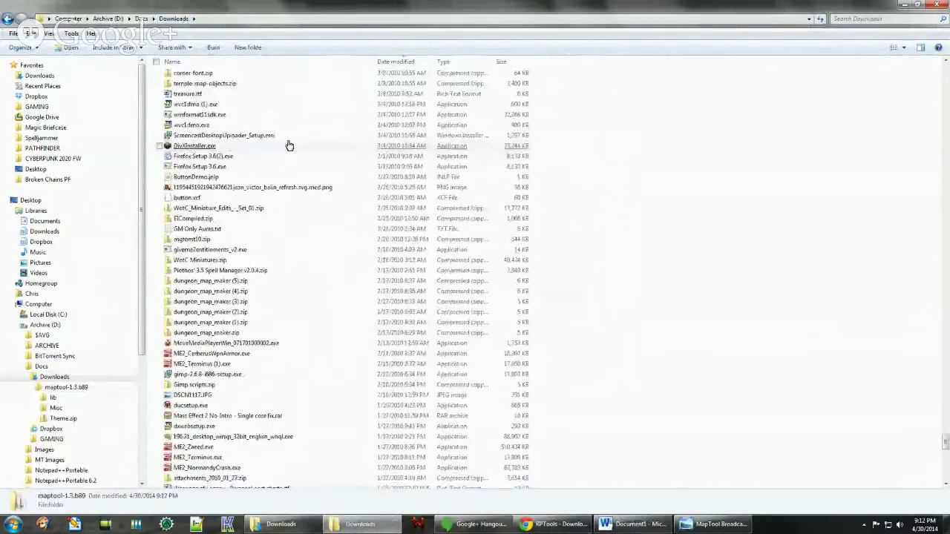
{"action": "scroll", "coordinate": [289, 146], "scroll_direction": "up", "scroll_amount": 10}
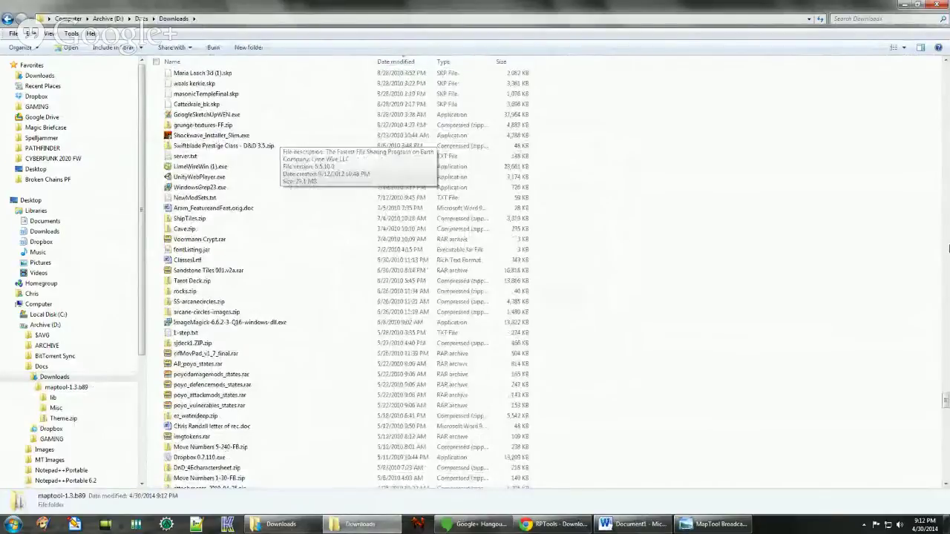
{"action": "left_click_drag", "start_coordinate": [944, 351], "coordinate": [931, 69]}
{"action": "right_click", "coordinate": [184, 77]}
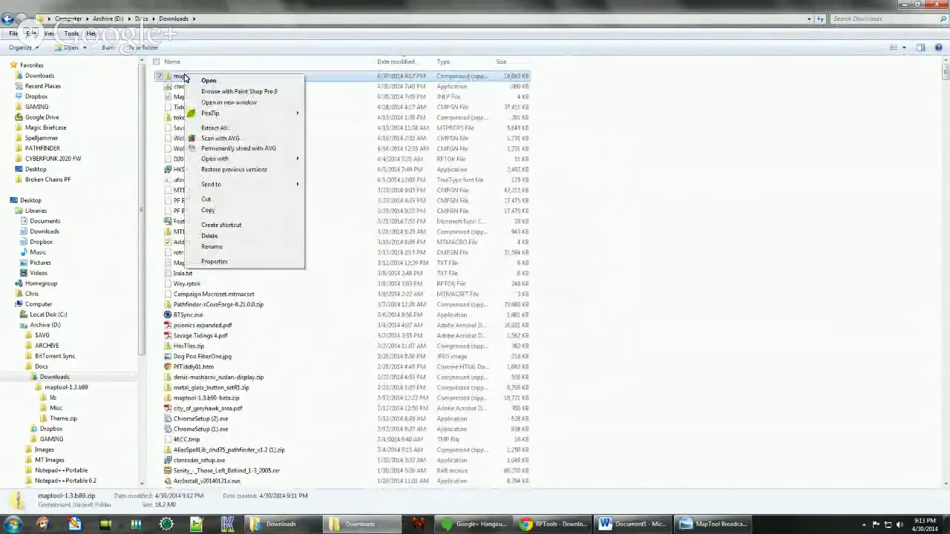
{"action": "left_click", "coordinate": [240, 129]}
{"action": "left_click", "coordinate": [460, 219]}
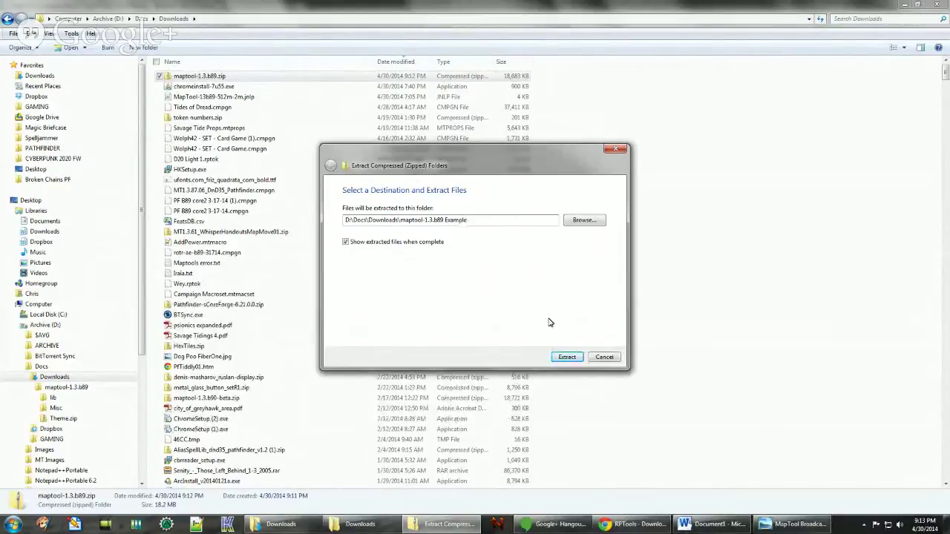
{"action": "left_click", "coordinate": [564, 358]}
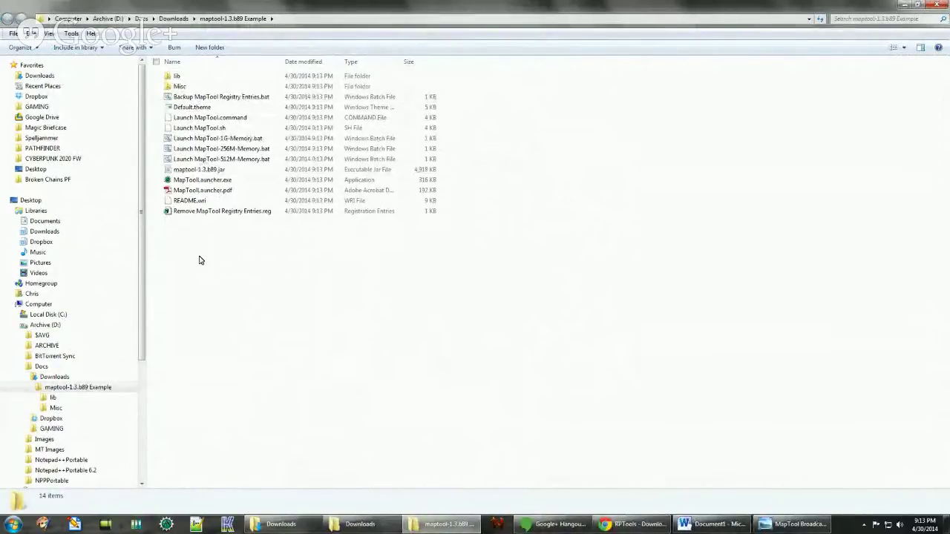
- Switch to the Word outline and highlight the line "Step 2 - Download correct Java version"
{"action": "left_click", "coordinate": [706, 524]}
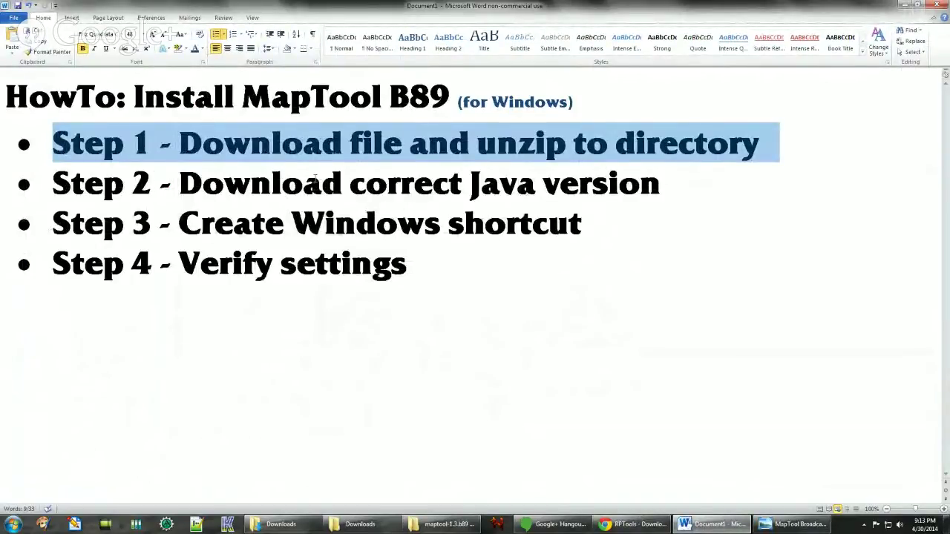
{"action": "left_click_drag", "start_coordinate": [52, 183], "coordinate": [660, 186]}
- Open java.com in Chrome and go to the page listing Java downloads for all operating systems
{"action": "left_click", "coordinate": [230, 215]}
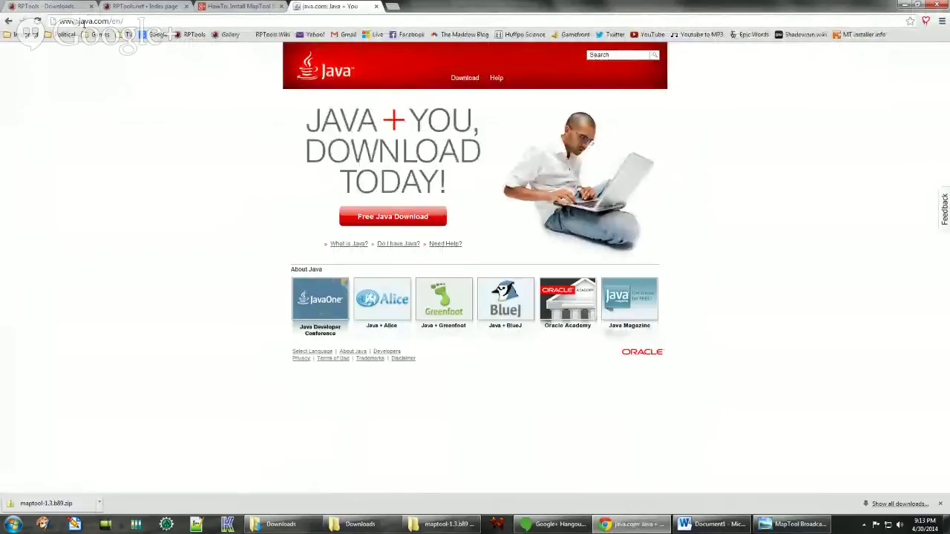
{"action": "left_click", "coordinate": [399, 219]}
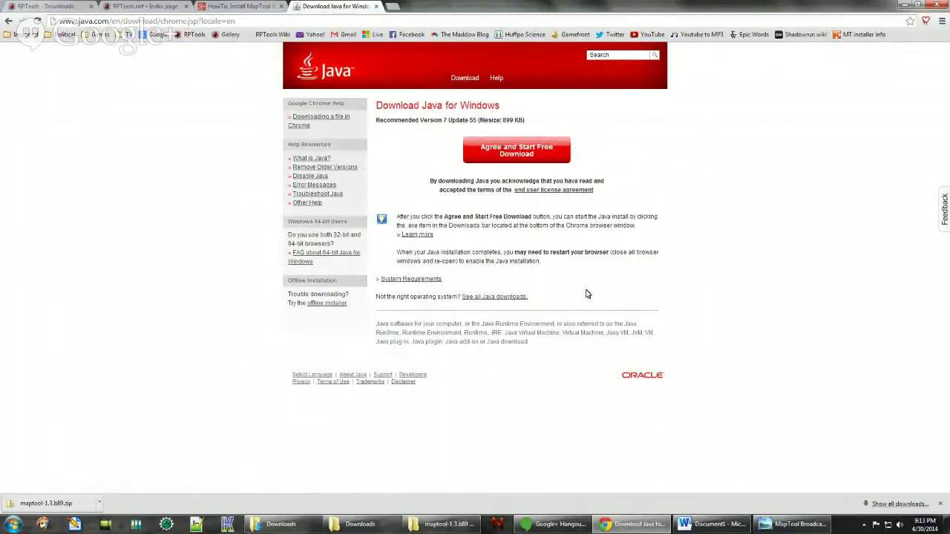
{"action": "left_click", "coordinate": [493, 298]}
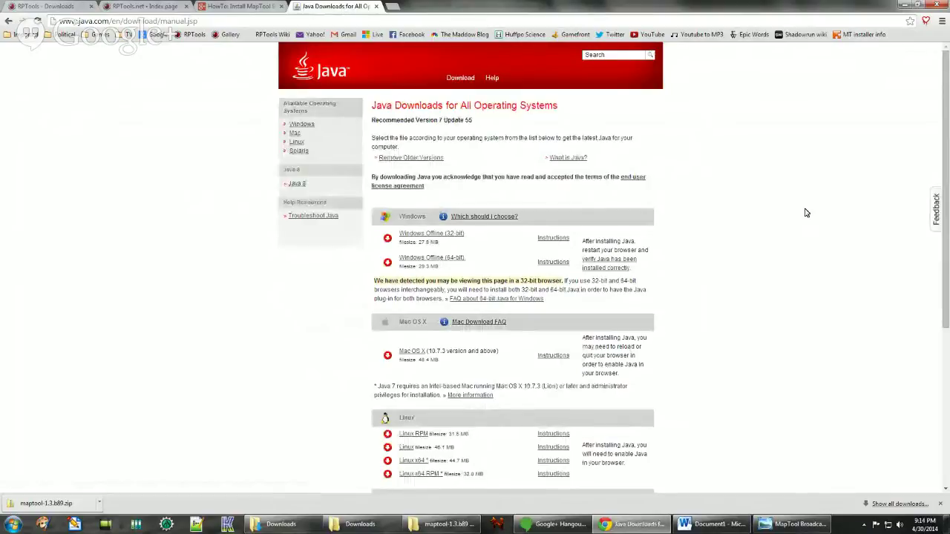
- Save the Windows Offline (64-bit) Java installer, run it and start the installation
{"action": "right_click", "coordinate": [445, 265]}
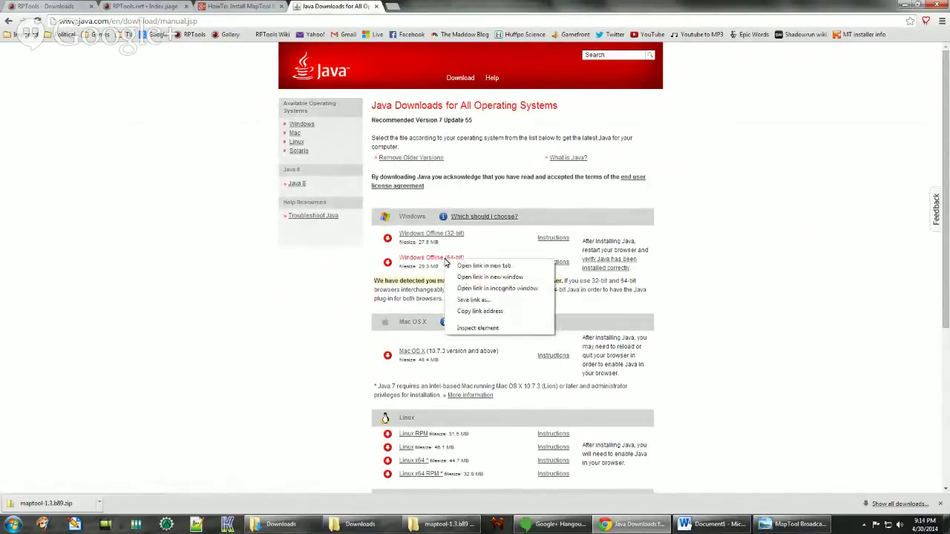
{"action": "left_click", "coordinate": [470, 306]}
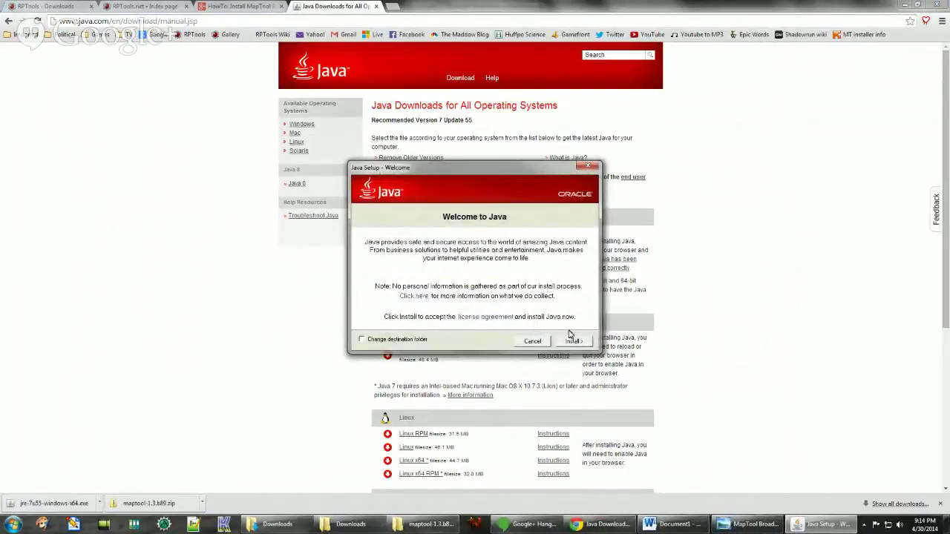
{"action": "left_click", "coordinate": [570, 341]}
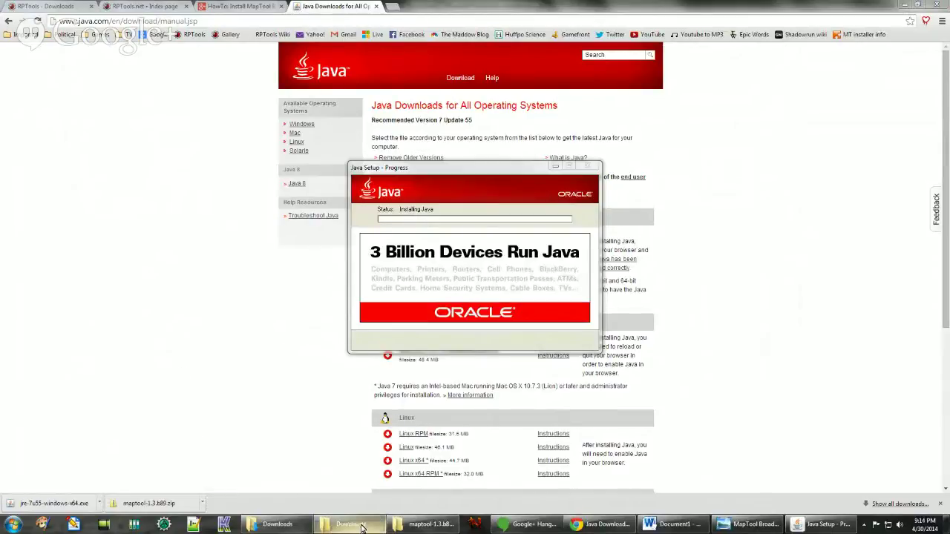
- Switch to the Downloads folder in Windows Explorer and sort its files by name
{"action": "left_click", "coordinate": [291, 528]}
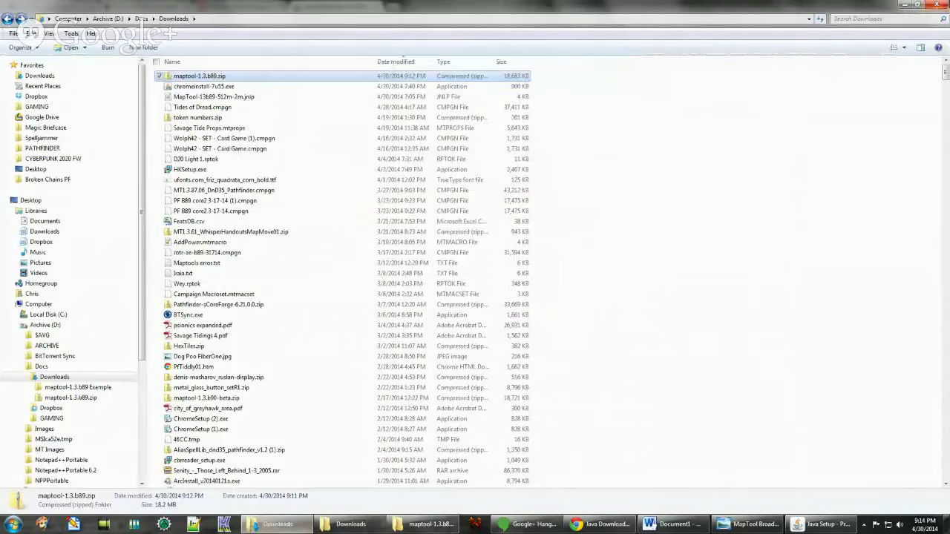
{"action": "left_click", "coordinate": [291, 529]}
{"action": "left_click", "coordinate": [291, 528]}
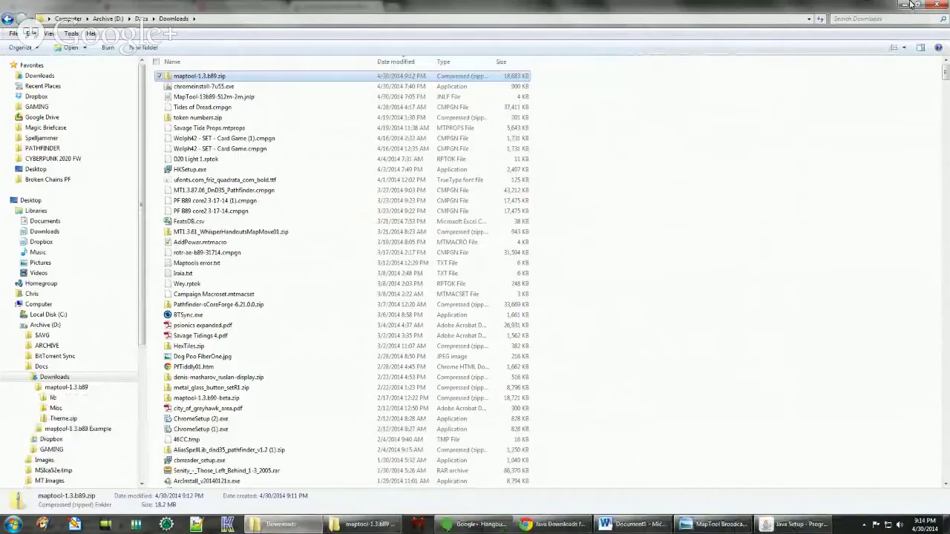
{"action": "left_click", "coordinate": [223, 66]}
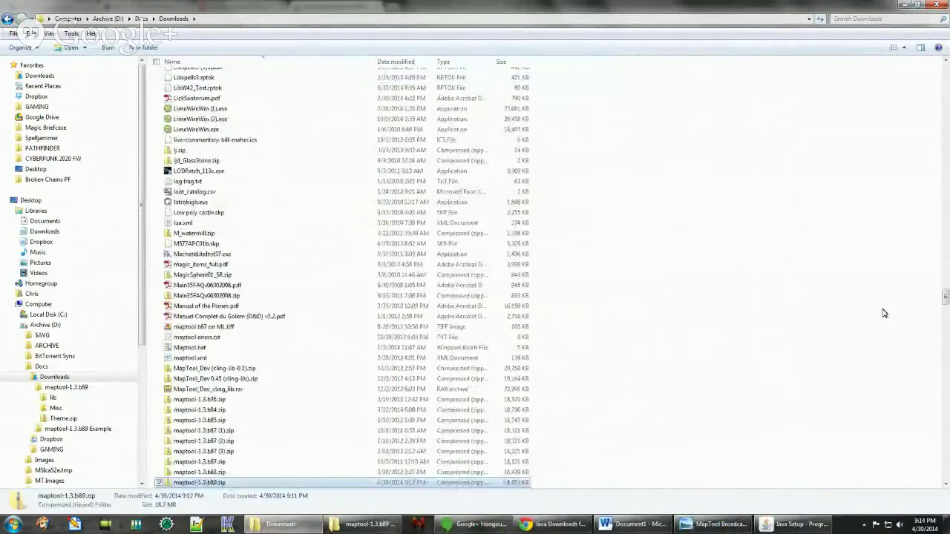
- Close the Downloads window, expand the Java folder under Program Files on drive C:, and return to the Java Setup window
{"action": "left_click_drag", "start_coordinate": [947, 302], "coordinate": [941, 7]}
{"action": "left_click", "coordinate": [941, 6]}
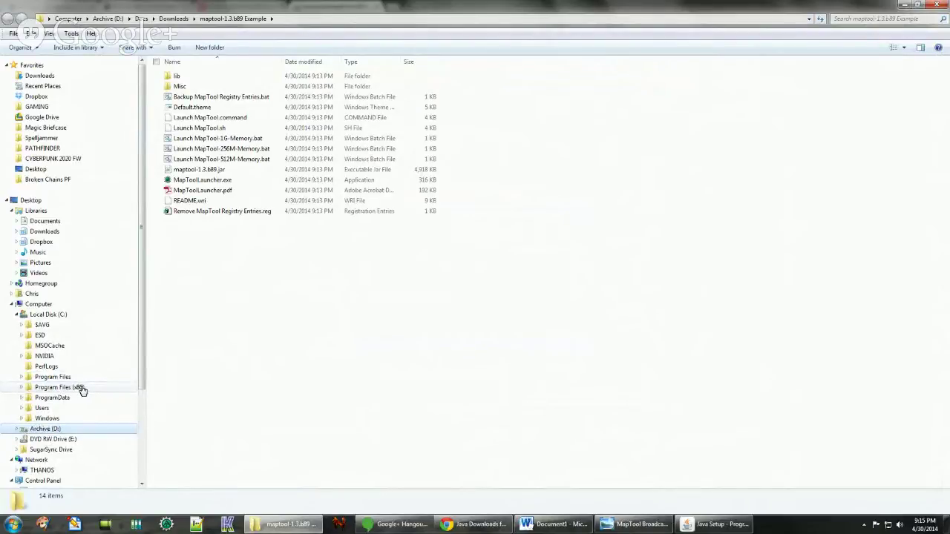
{"action": "left_click", "coordinate": [21, 377]}
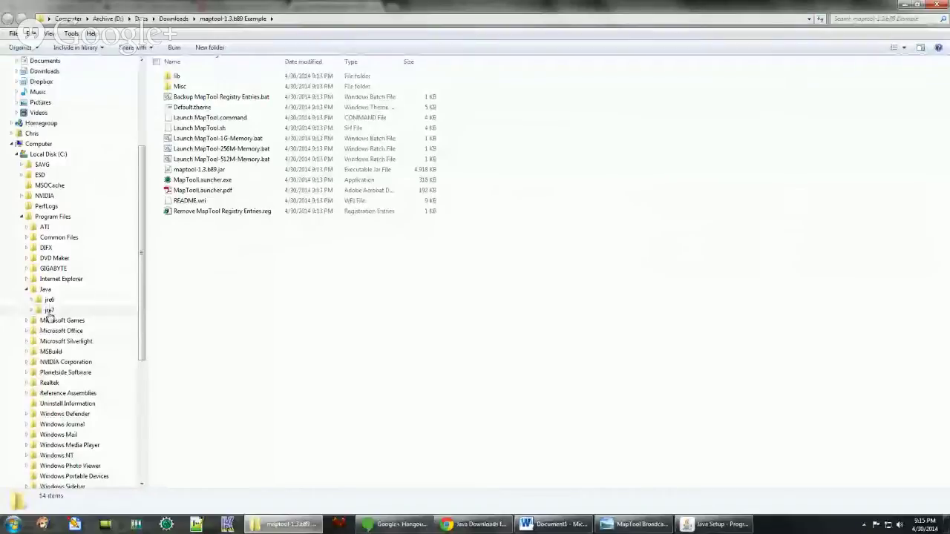
{"action": "left_click", "coordinate": [701, 528]}
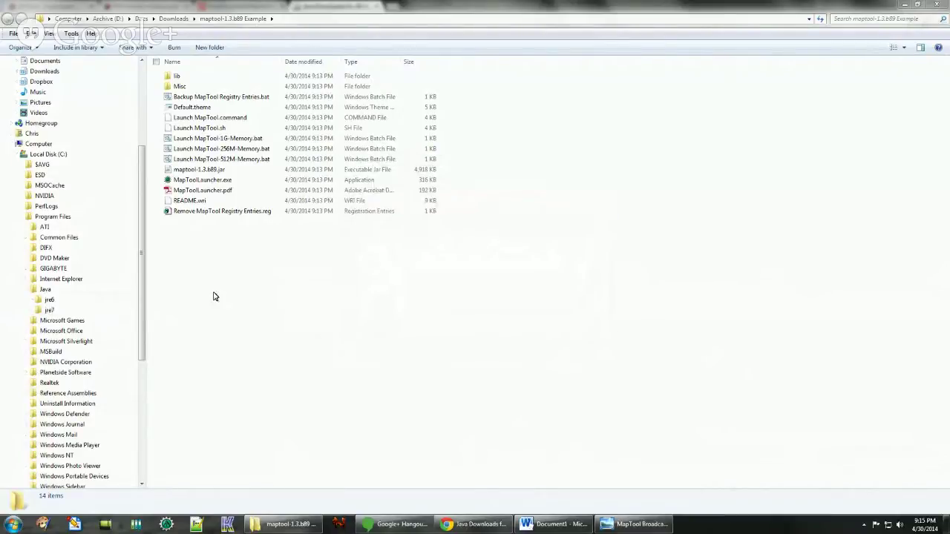
- Highlight "Download correct Java version" in the Word outline and switch to the Java downloads page in Chrome
{"action": "left_click", "coordinate": [537, 526]}
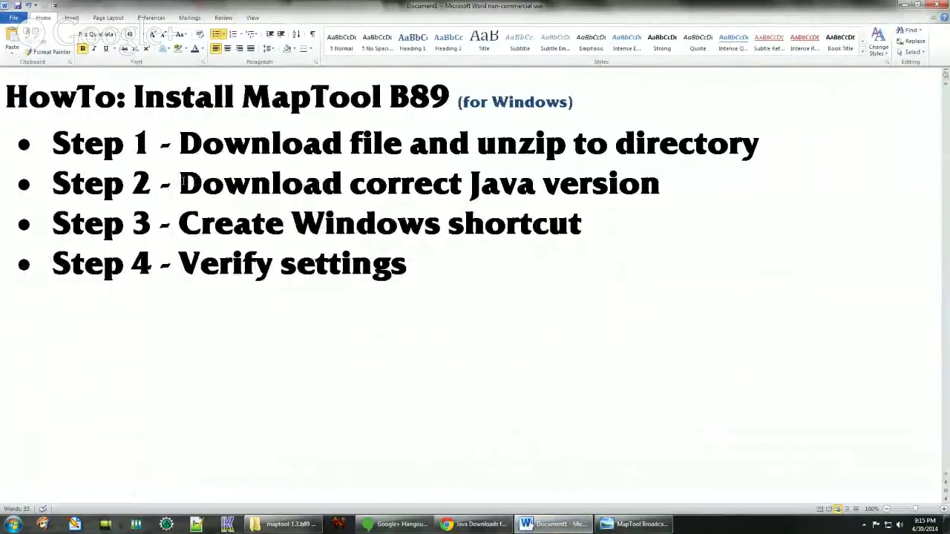
{"action": "left_click_drag", "start_coordinate": [179, 183], "coordinate": [661, 184]}
{"action": "left_click", "coordinate": [615, 183]}
{"action": "left_click", "coordinate": [475, 524]}
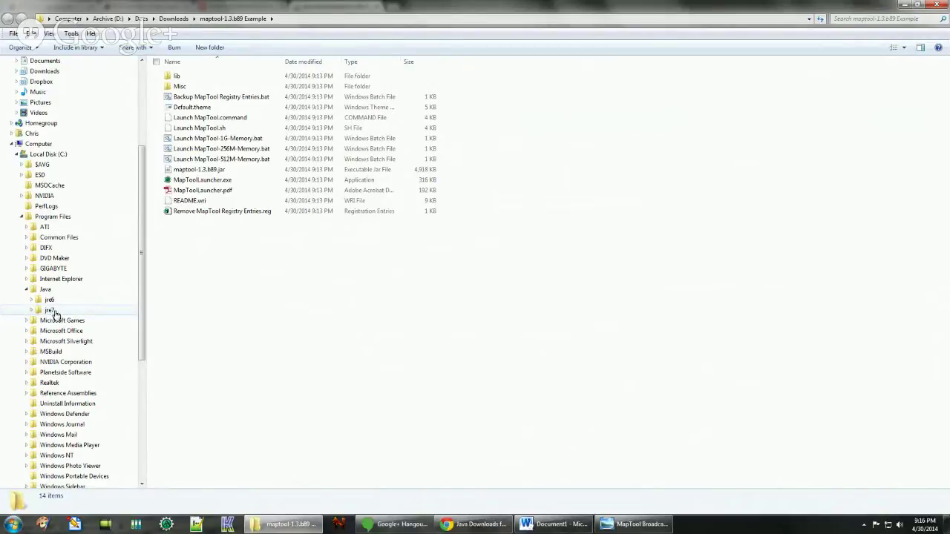
- Check which Java versions are installed under Program Files (x86) on drive C:, and collapse that folder again
{"action": "left_click", "coordinate": [21, 217]}
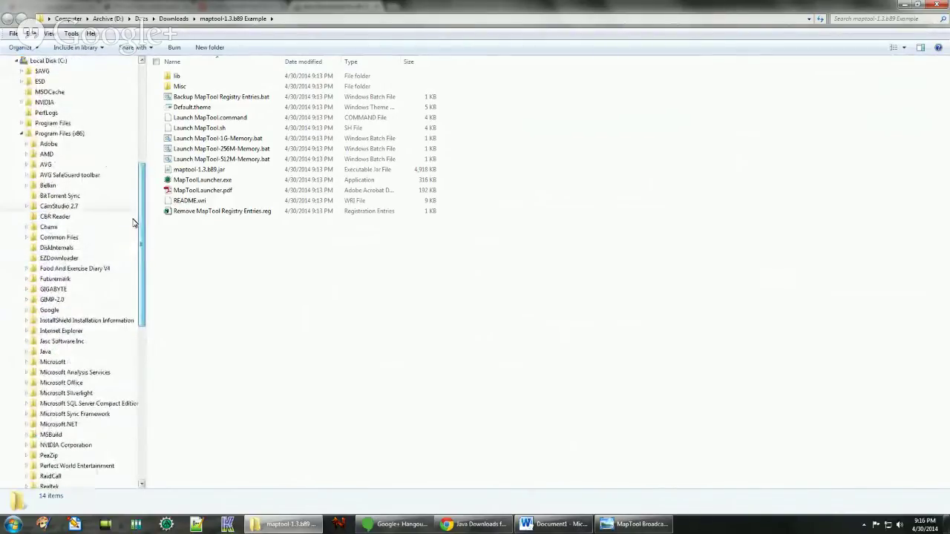
{"action": "left_click", "coordinate": [27, 352]}
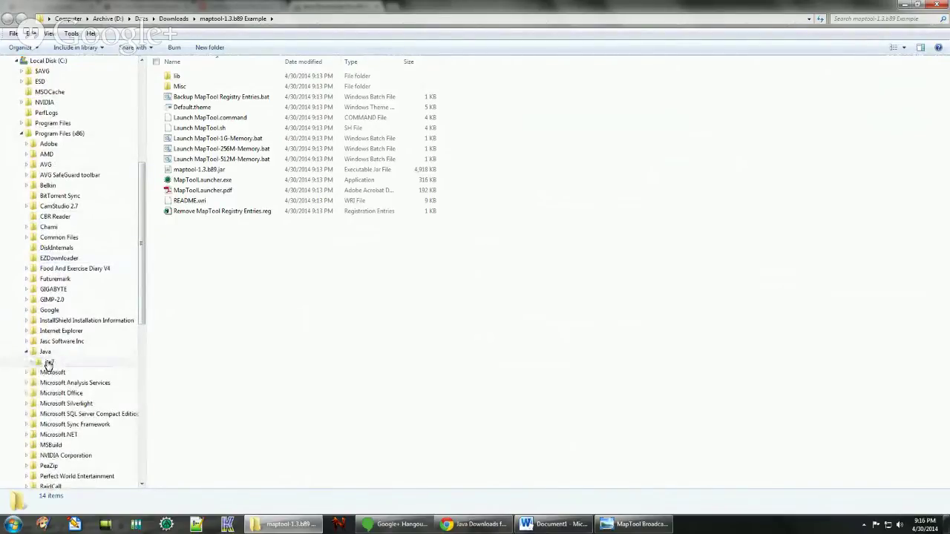
{"action": "left_click", "coordinate": [21, 134]}
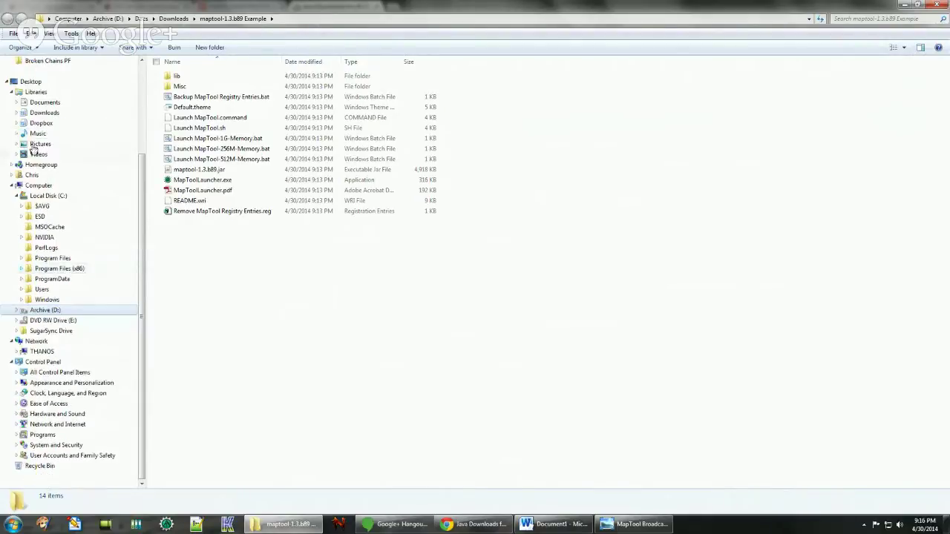
- Open the C:\Program Files\Java\jre7\bin folder in Windows Explorer
{"action": "left_click", "coordinate": [20, 261]}
{"action": "left_click", "coordinate": [25, 267]}
{"action": "left_click", "coordinate": [31, 290]}
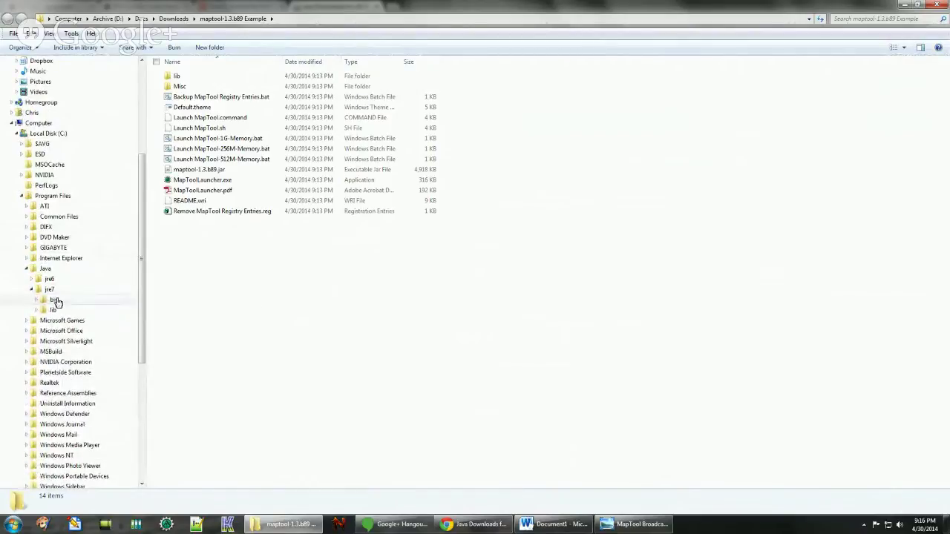
{"action": "left_click", "coordinate": [55, 299]}
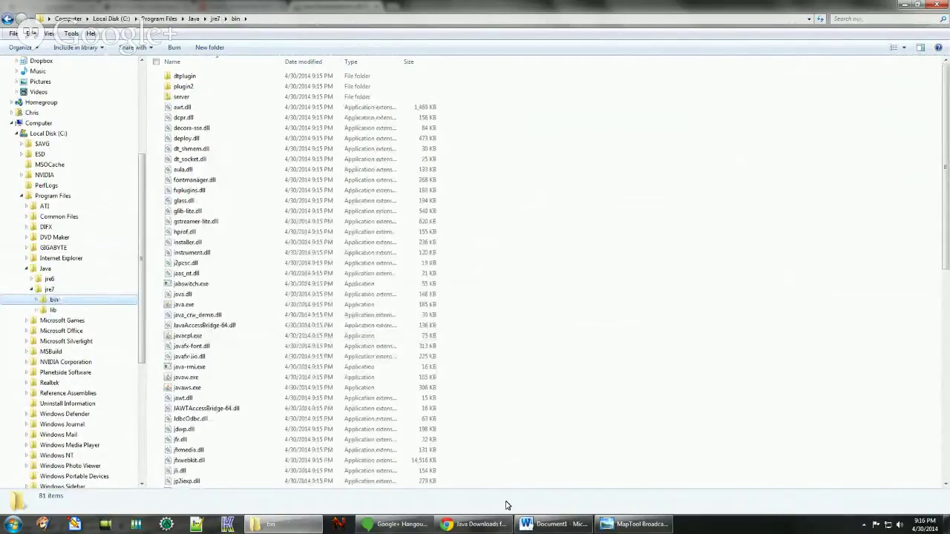
- Open a second Windows Explorer window and go to the maptool-1.3.b89 Example folder in Downloads
{"action": "left_click", "coordinate": [555, 524]}
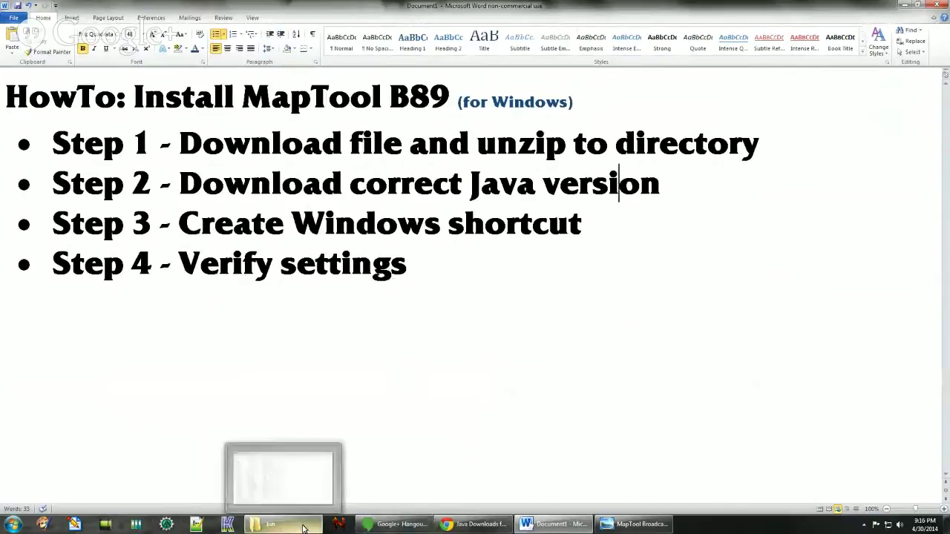
{"action": "right_click", "coordinate": [274, 525]}
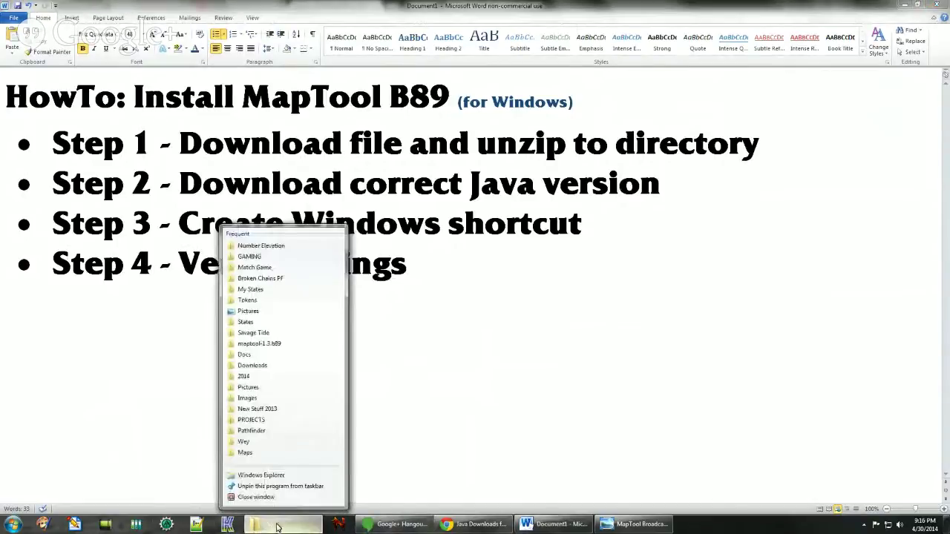
{"action": "left_click", "coordinate": [276, 480]}
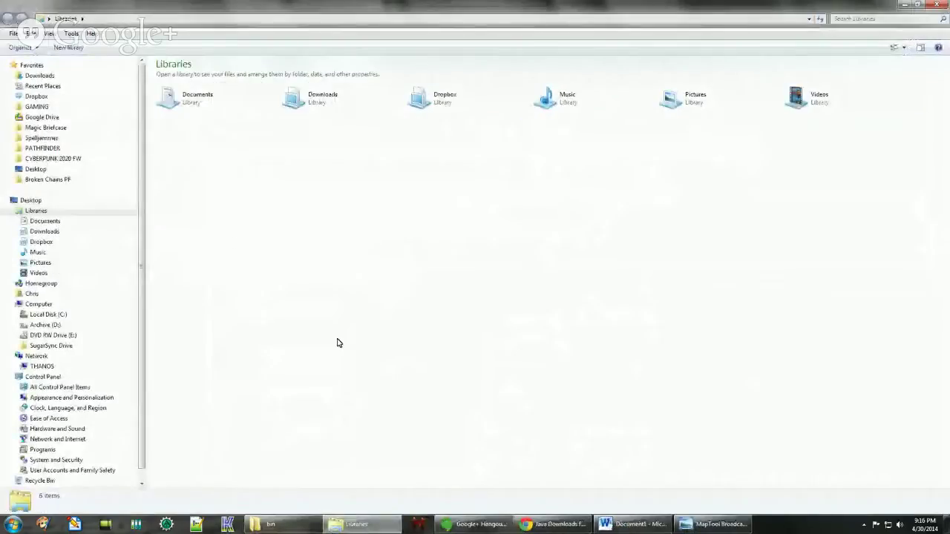
{"action": "left_click", "coordinate": [37, 76]}
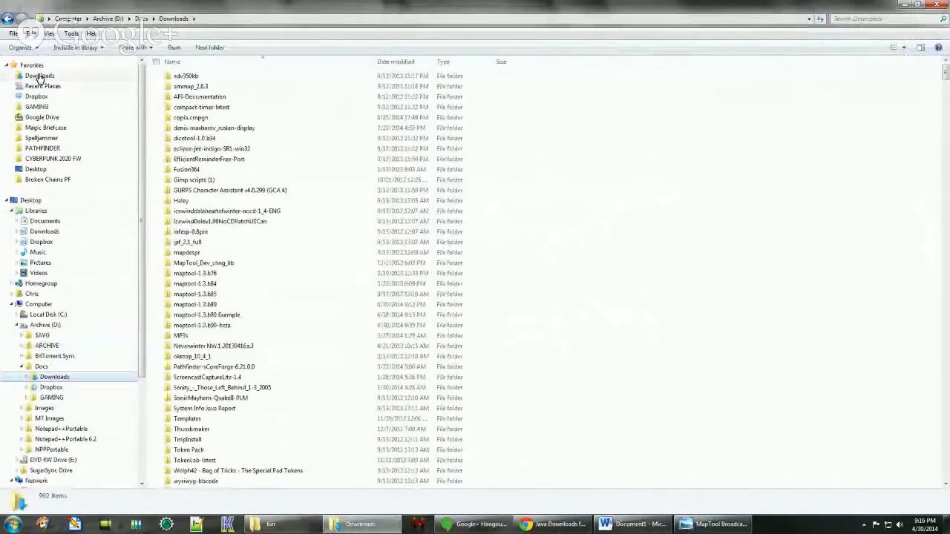
{"action": "double_click", "coordinate": [197, 316]}
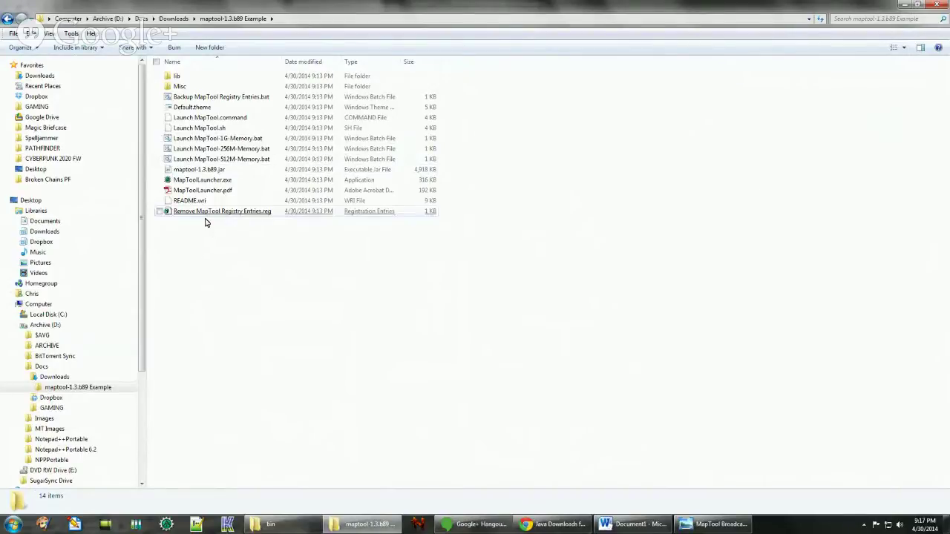
- Open Launch MapTool-1G-Memory.bat for editing in Notepad, allowing the security warning, and move the window below the file list
{"action": "right_click", "coordinate": [211, 143]}
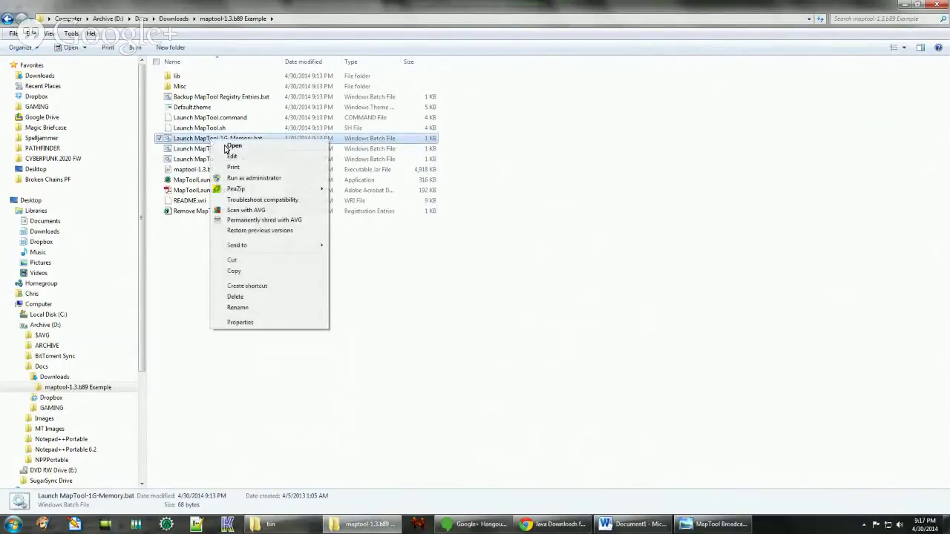
{"action": "left_click", "coordinate": [233, 145]}
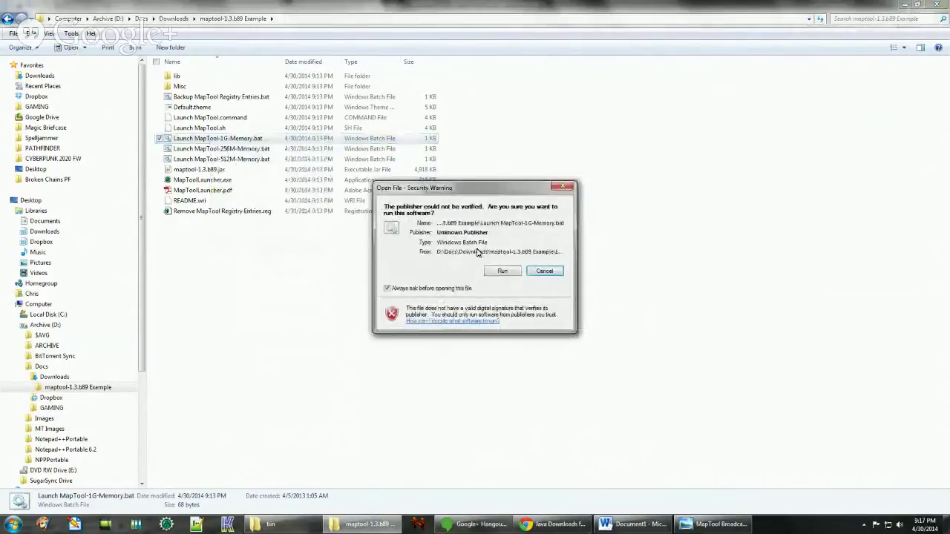
{"action": "left_click", "coordinate": [499, 272]}
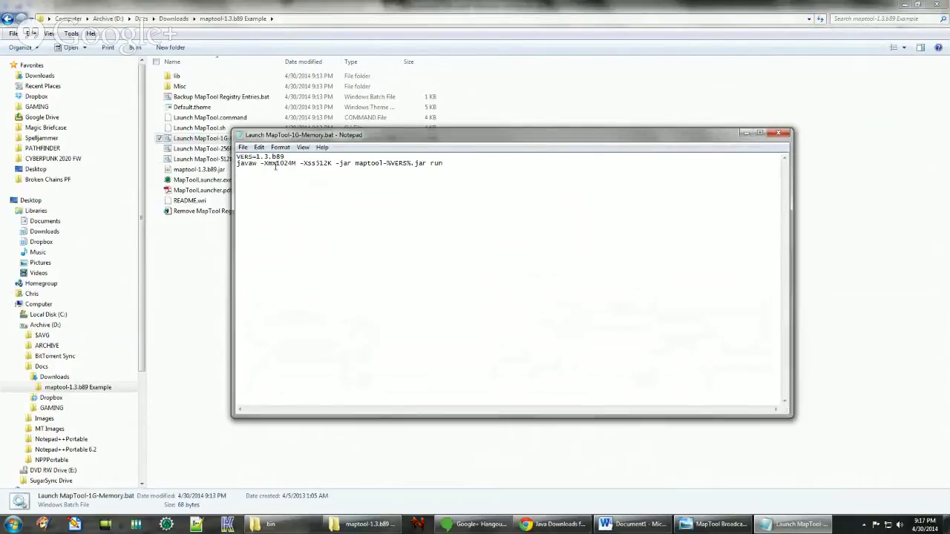
{"action": "left_click_drag", "start_coordinate": [311, 141], "coordinate": [243, 238]}
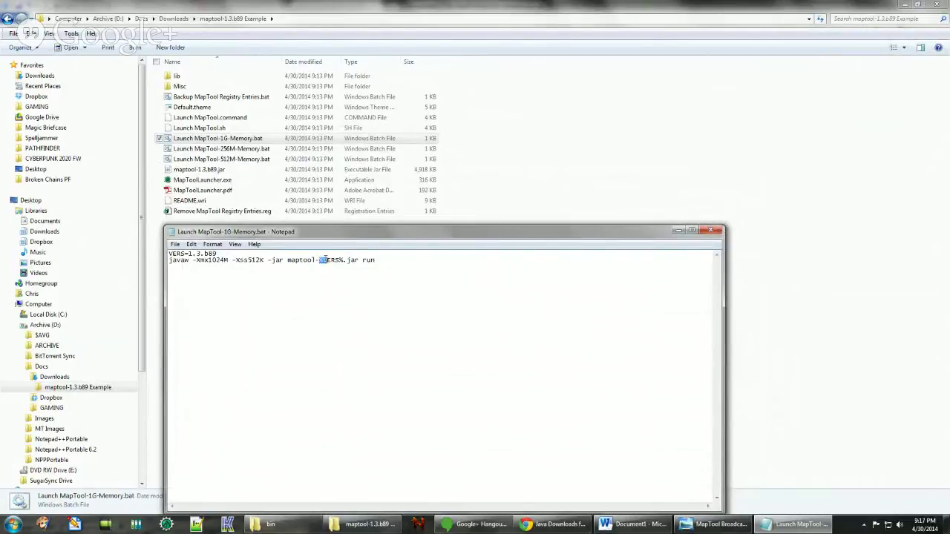
- Replace the %VERS% variable in the javaw line with maptool-1.3.b89 and delete the VERS=1.3.b89 line
{"action": "left_click_drag", "start_coordinate": [325, 260], "coordinate": [343, 261]}
{"action": "type", "text": "maptool-1.3.b89"}
{"action": "left_click_drag", "start_coordinate": [221, 253], "coordinate": [143, 251]}
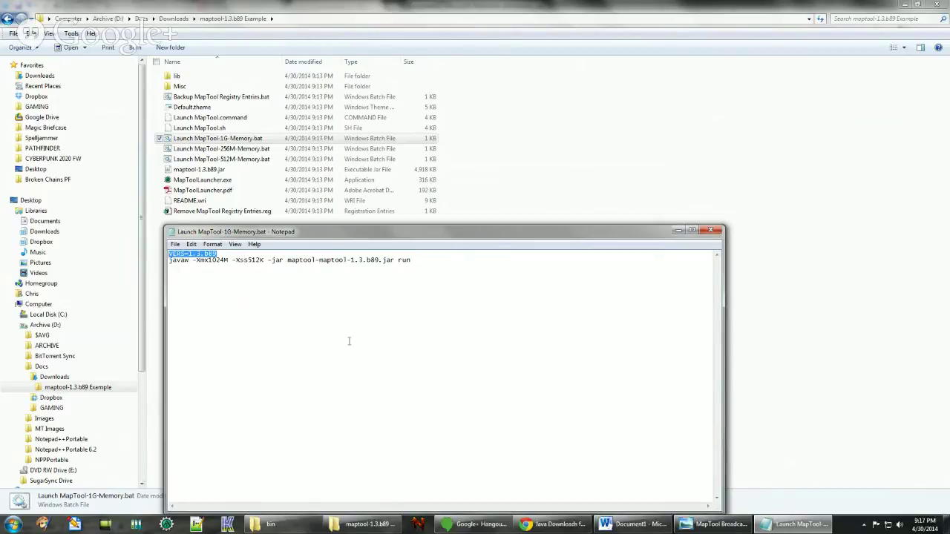
{"action": "key", "text": "Delete"}
{"action": "key", "text": "Delete"}
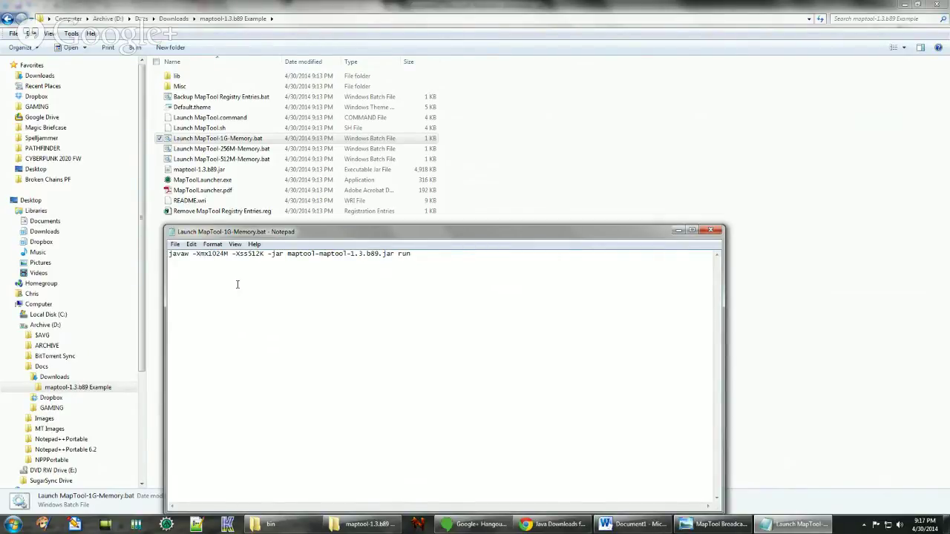
- Review the -Xmx memory setting in the launch command and set the -Xss stack size to 3M
{"action": "double_click", "coordinate": [215, 253]}
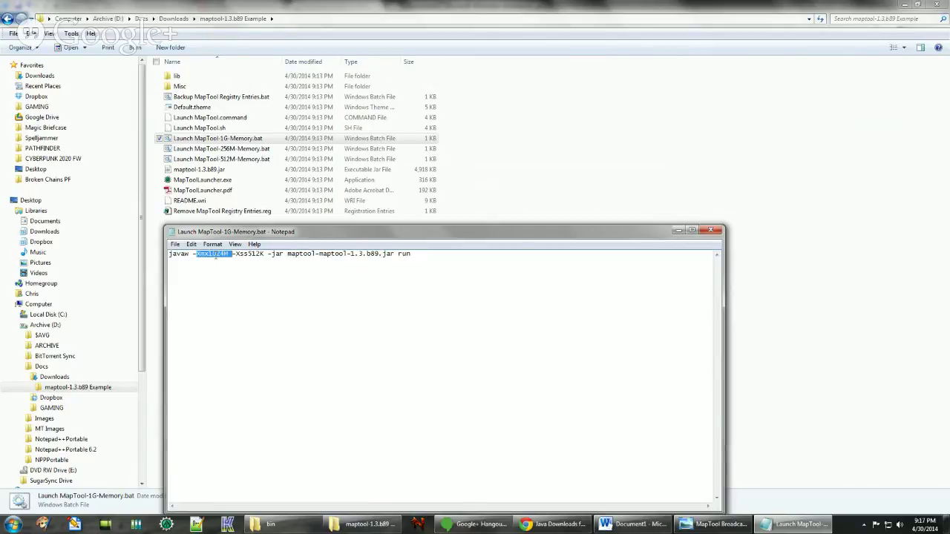
{"action": "double_click", "coordinate": [254, 253]}
{"action": "left_click", "coordinate": [255, 286]}
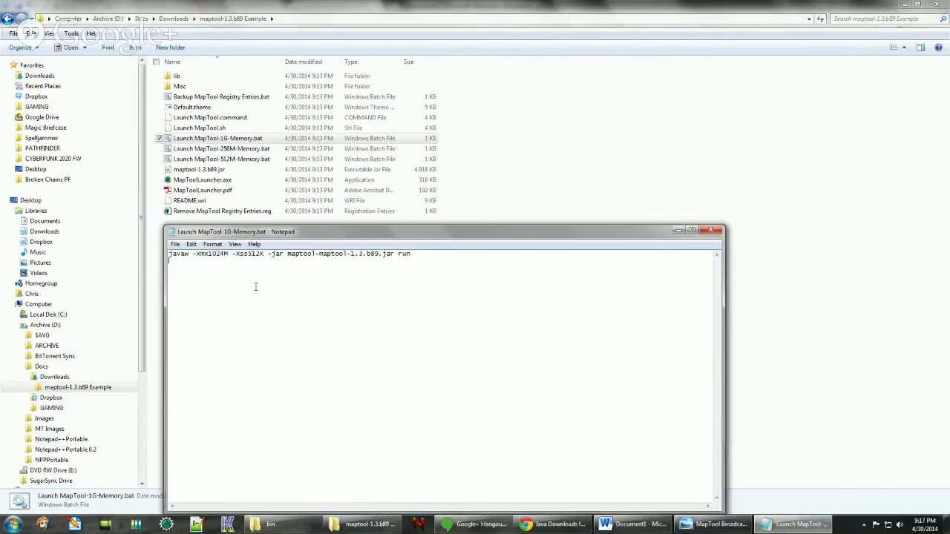
{"action": "left_click", "coordinate": [202, 141]}
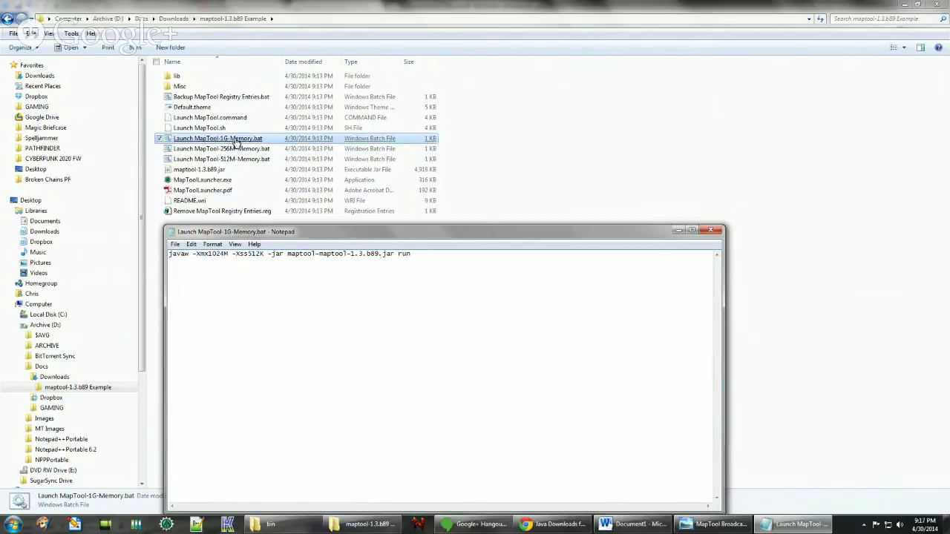
{"action": "left_click", "coordinate": [250, 252]}
{"action": "double_click", "coordinate": [214, 254]}
{"action": "left_click", "coordinate": [210, 277]}
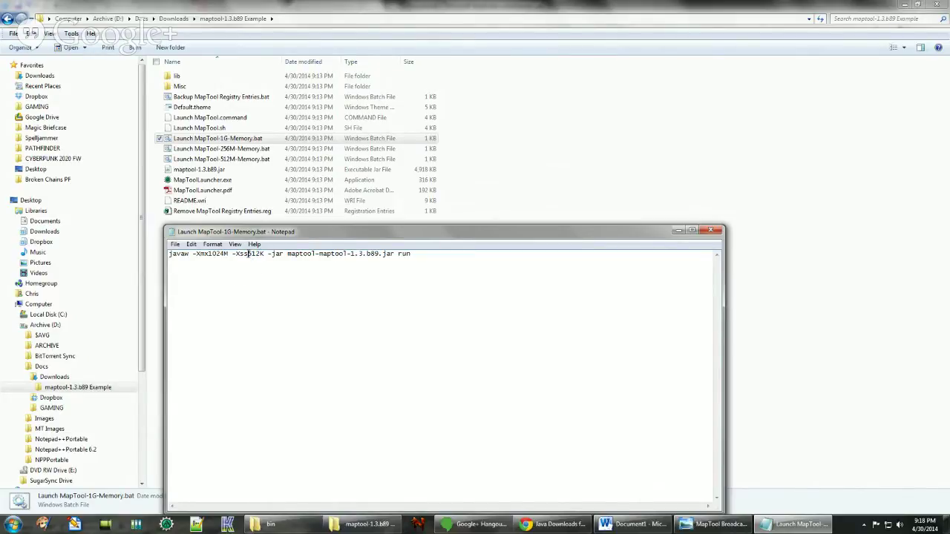
{"action": "left_click_drag", "start_coordinate": [248, 254], "coordinate": [264, 254]}
{"action": "type", "text": "3M"}
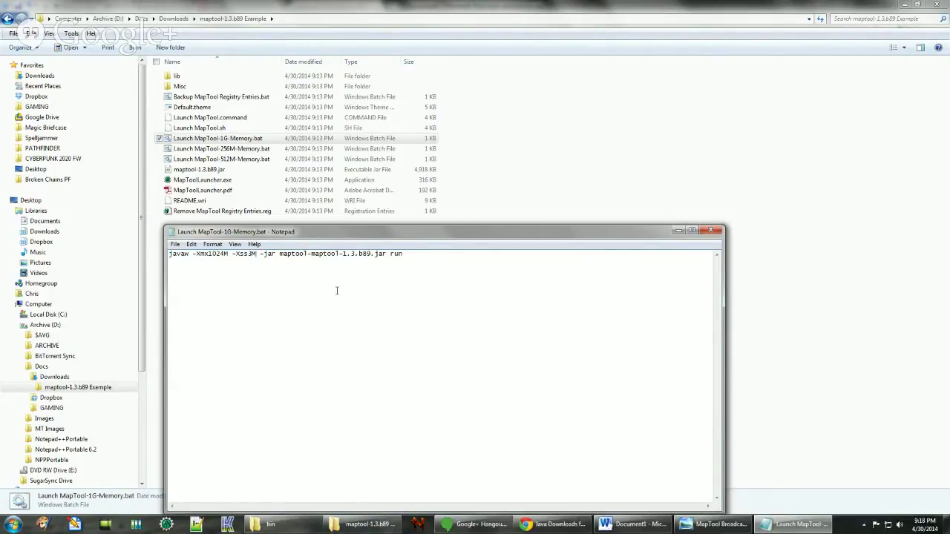
- Remove the duplicated "maptool-" prefix from the jar file name, and close the batch file with its changes saved
{"action": "left_click_drag", "start_coordinate": [399, 238], "coordinate": [405, 169]}
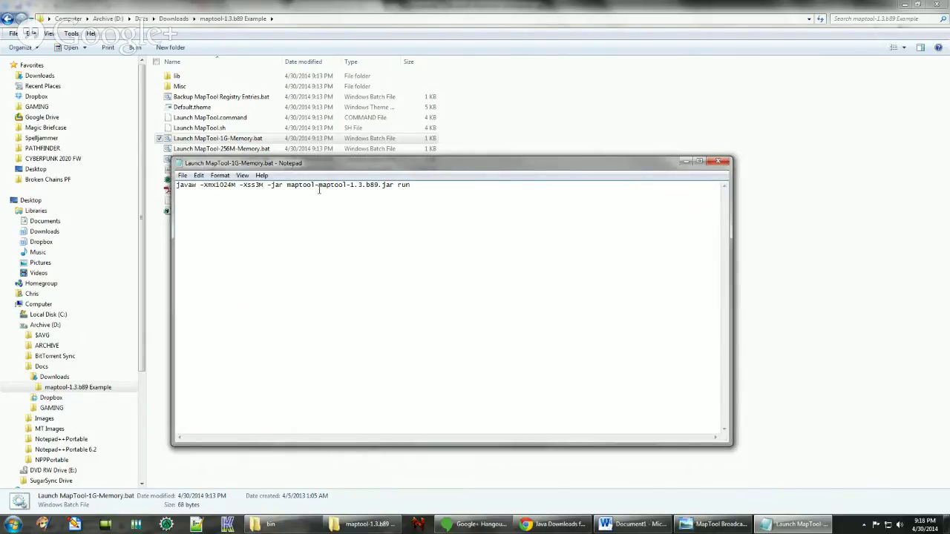
{"action": "key", "text": "BackSpace"}
{"action": "key", "text": "BackSpace"}
{"action": "key", "text": "BackSpace"}
{"action": "key", "text": "BackSpace"}
{"action": "key", "text": "BackSpace"}
{"action": "key", "text": "BackSpace"}
{"action": "key", "text": "BackSpace"}
{"action": "key", "text": "BackSpace"}
{"action": "left_click_drag", "start_coordinate": [375, 165], "coordinate": [386, 192]}
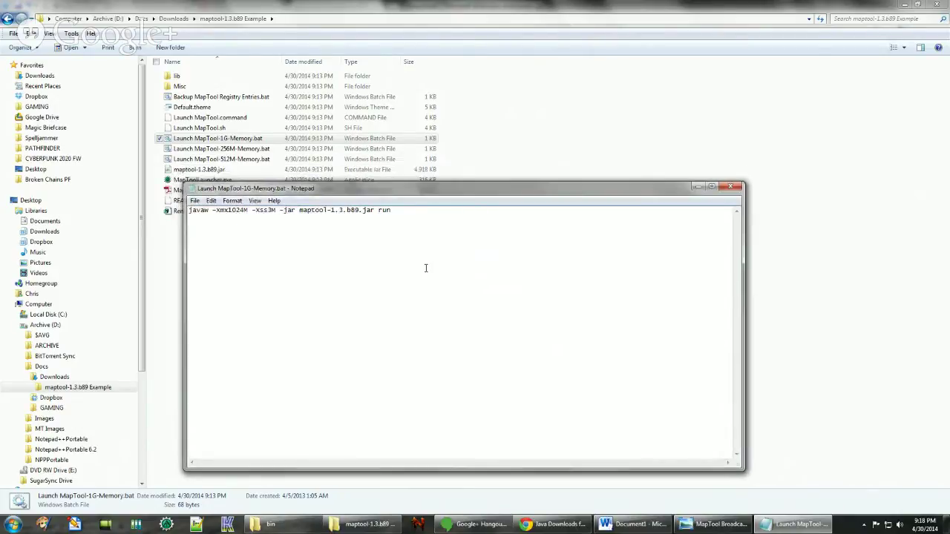
{"action": "left_click", "coordinate": [726, 191]}
{"action": "left_click", "coordinate": [451, 274]}
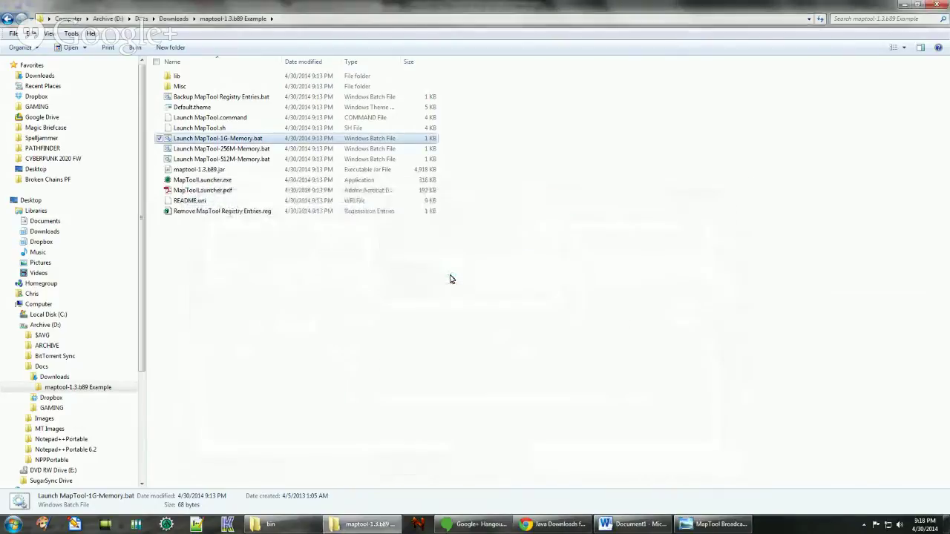
- Run Launch MapTool-1G-Memory.bat to test that MapTool starts, and exit it without saving the campaign
{"action": "double_click", "coordinate": [217, 139]}
{"action": "left_click", "coordinate": [494, 272]}
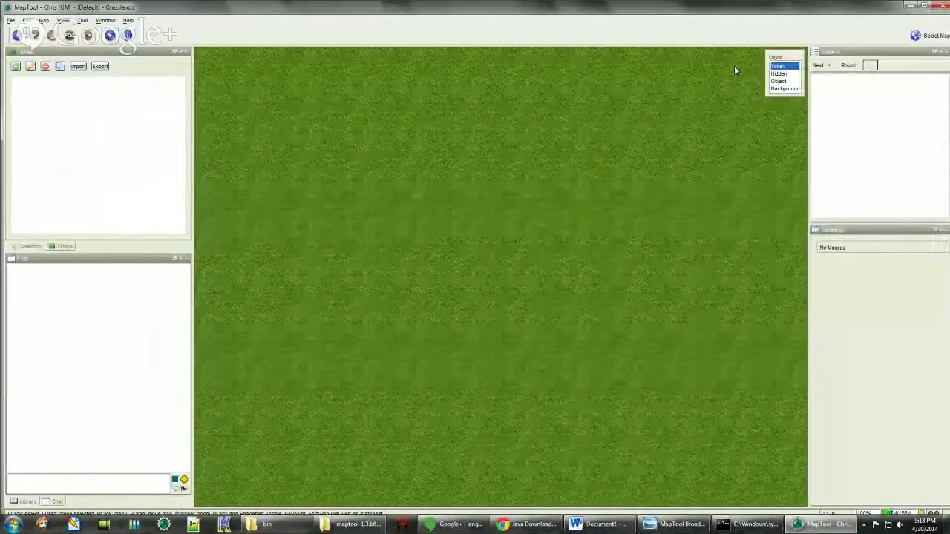
{"action": "left_click", "coordinate": [942, 5]}
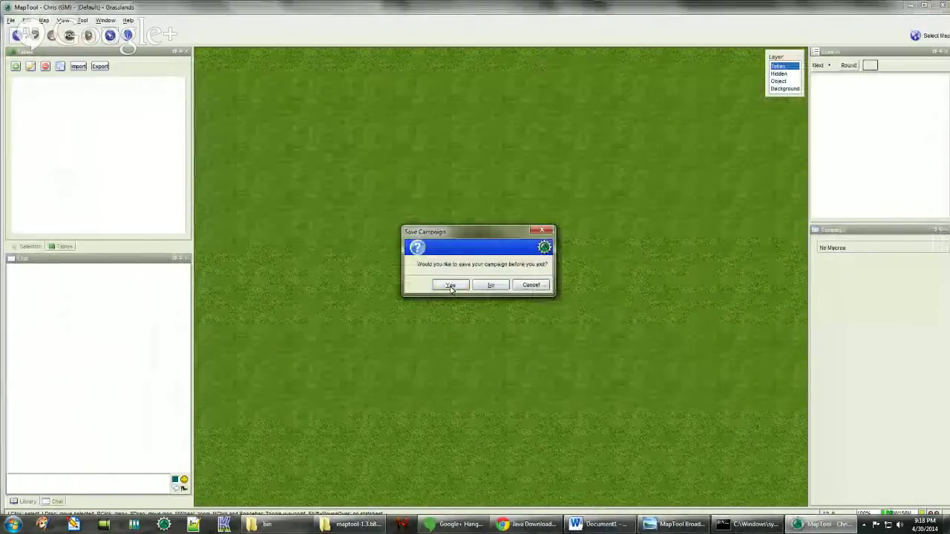
{"action": "left_click", "coordinate": [491, 285]}
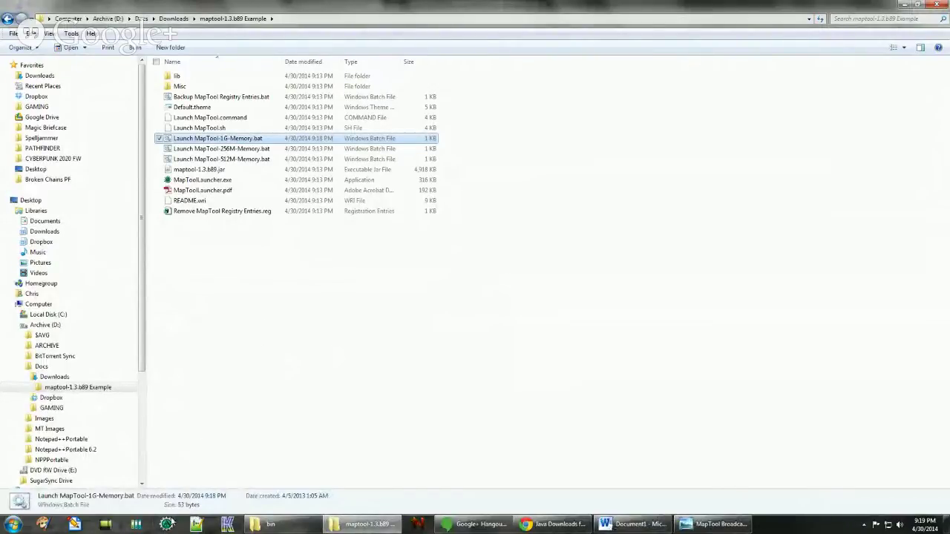
- View the options of the pinned MapTool shortcut, dismiss them, and switch to the jre7 bin folder window
{"action": "right_click", "coordinate": [167, 526]}
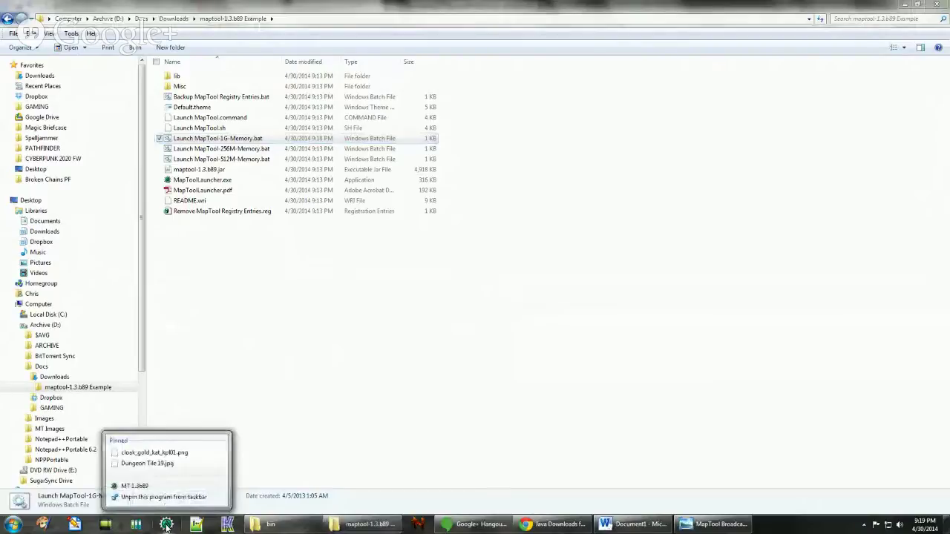
{"action": "left_click", "coordinate": [203, 380]}
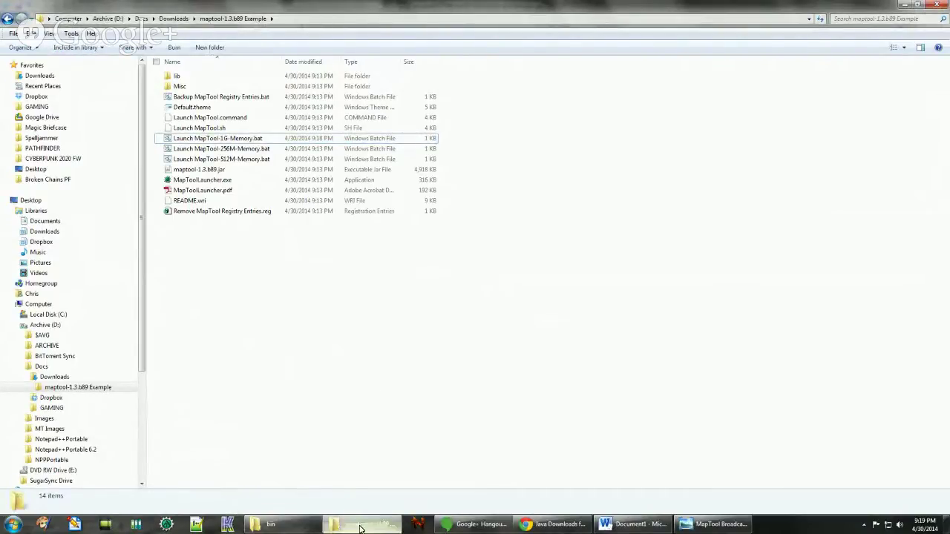
{"action": "left_click", "coordinate": [297, 528]}
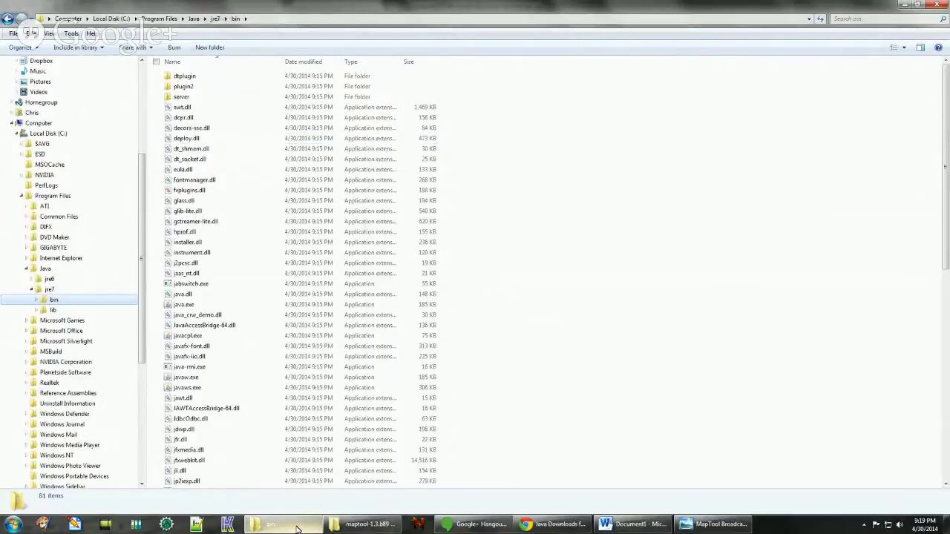
- Create a shortcut to javaw.exe from the jre7 bin folder and accept placing it on the desktop
{"action": "right_click", "coordinate": [185, 381]}
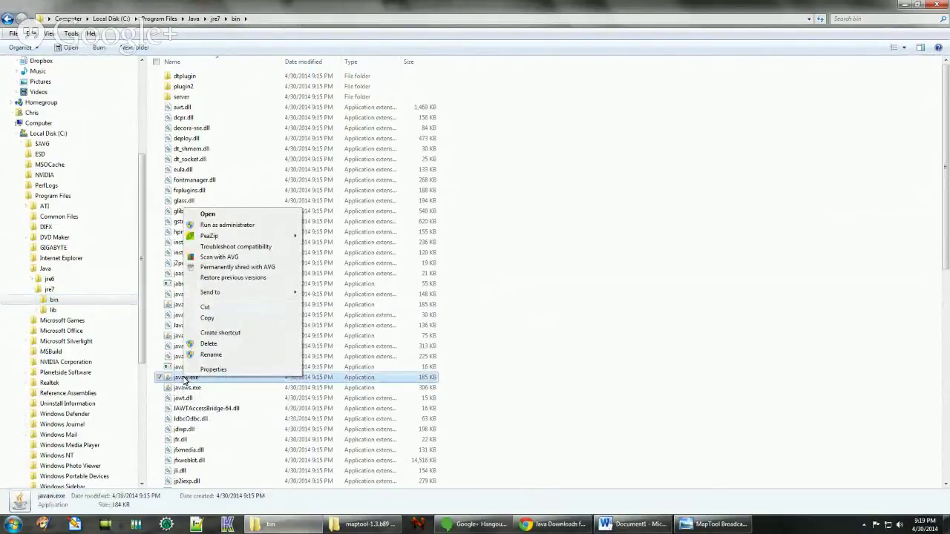
{"action": "left_click", "coordinate": [243, 335]}
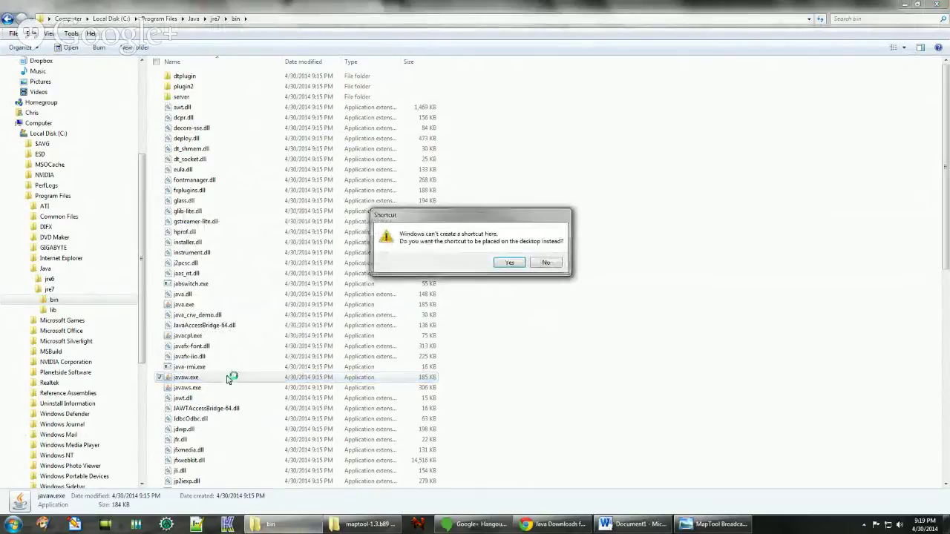
{"action": "left_click", "coordinate": [510, 263]}
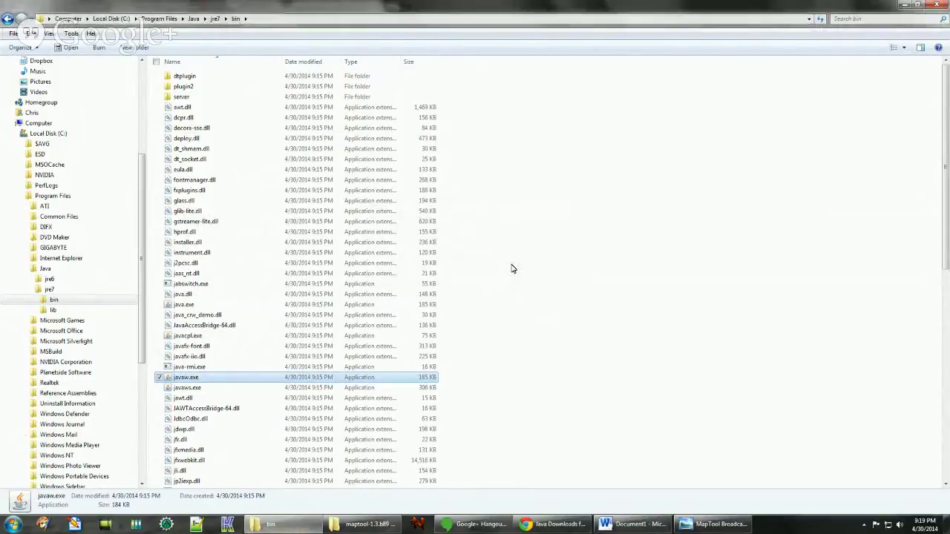
- Move the javaw.exe shortcut from the desktop into the maptool-1.3.b89 Example folder
{"action": "key", "text": "super+d"}
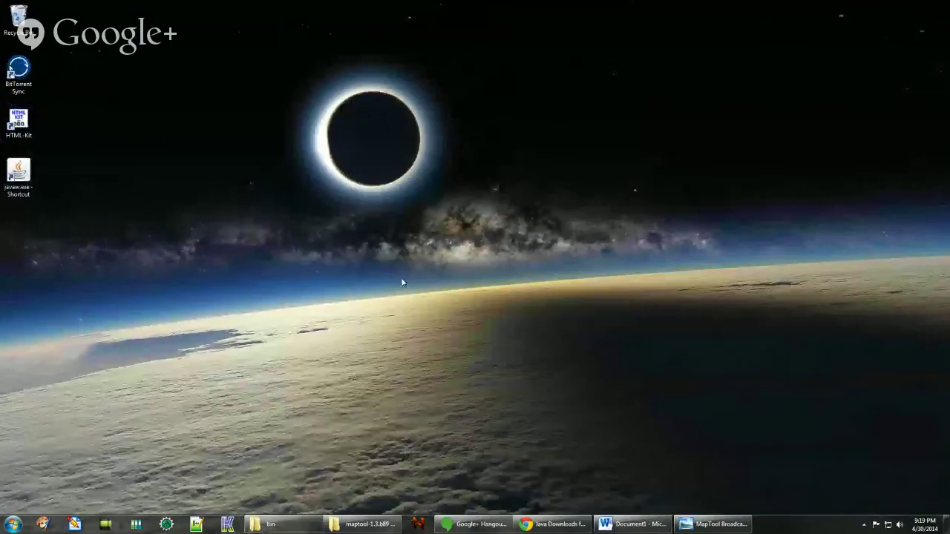
{"action": "left_click", "coordinate": [23, 176]}
{"action": "right_click", "coordinate": [23, 176]}
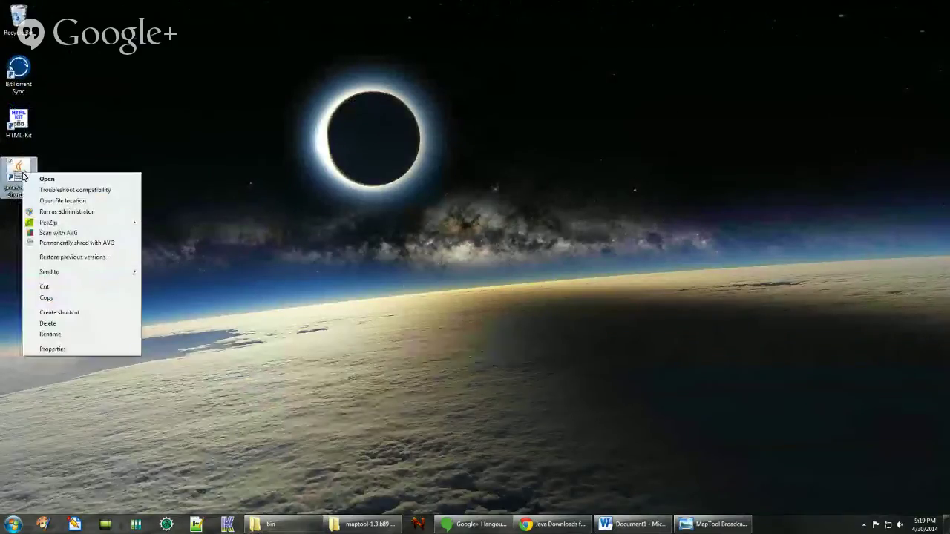
{"action": "left_click", "coordinate": [55, 286]}
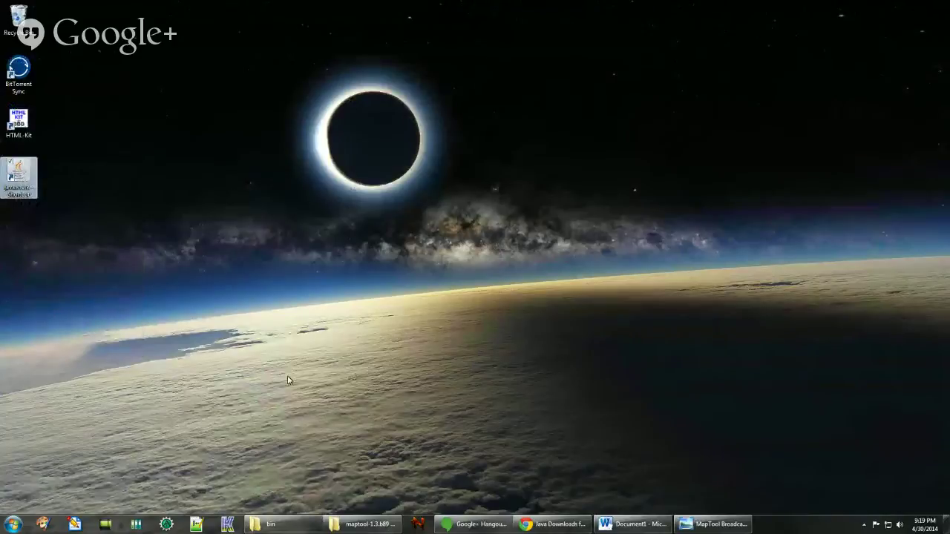
{"action": "left_click", "coordinate": [363, 525]}
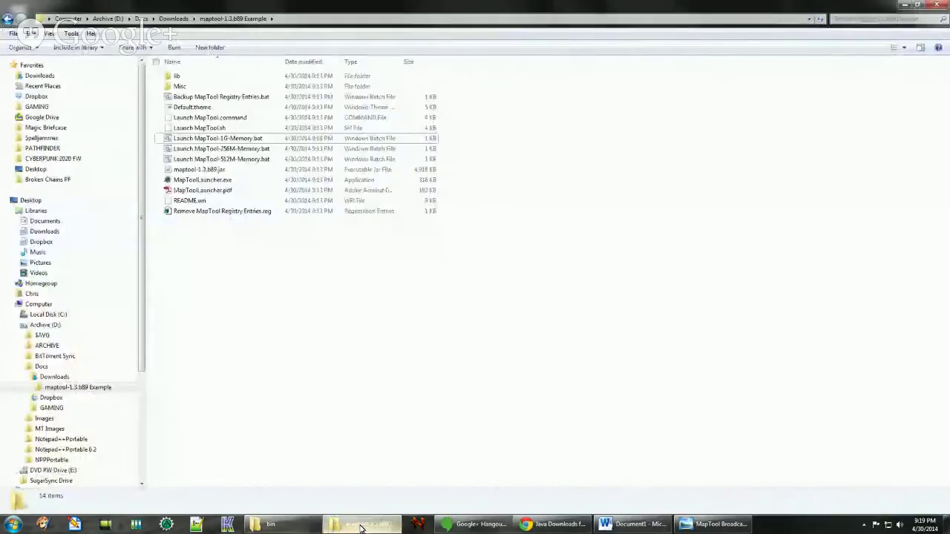
{"action": "right_click", "coordinate": [210, 256]}
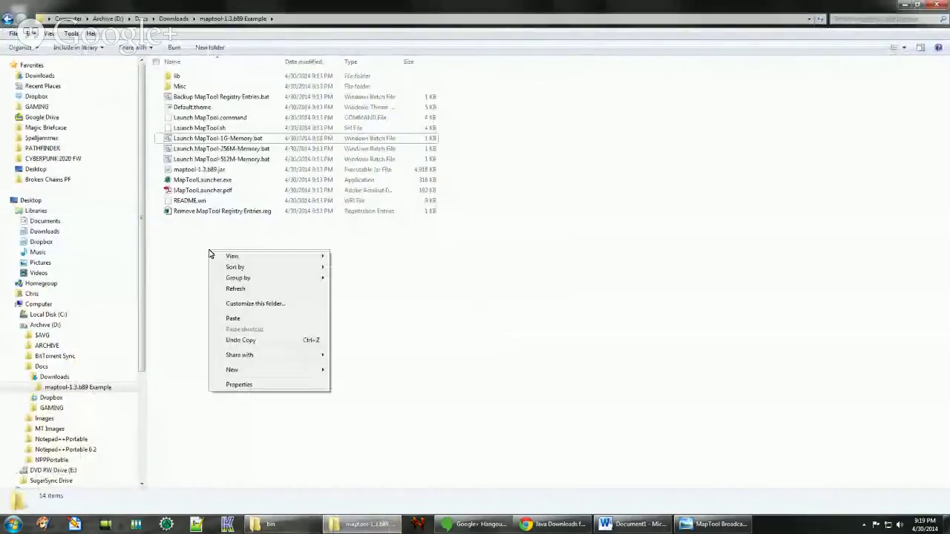
{"action": "left_click", "coordinate": [241, 320]}
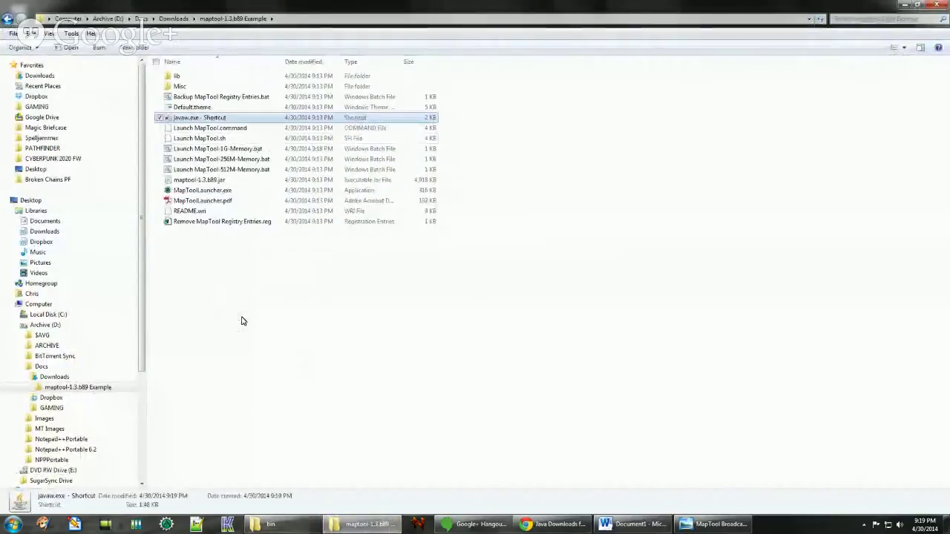
- Rename the javaw.exe shortcut in the MapTool folder as "MapTool B89 example"
{"action": "left_click", "coordinate": [211, 275]}
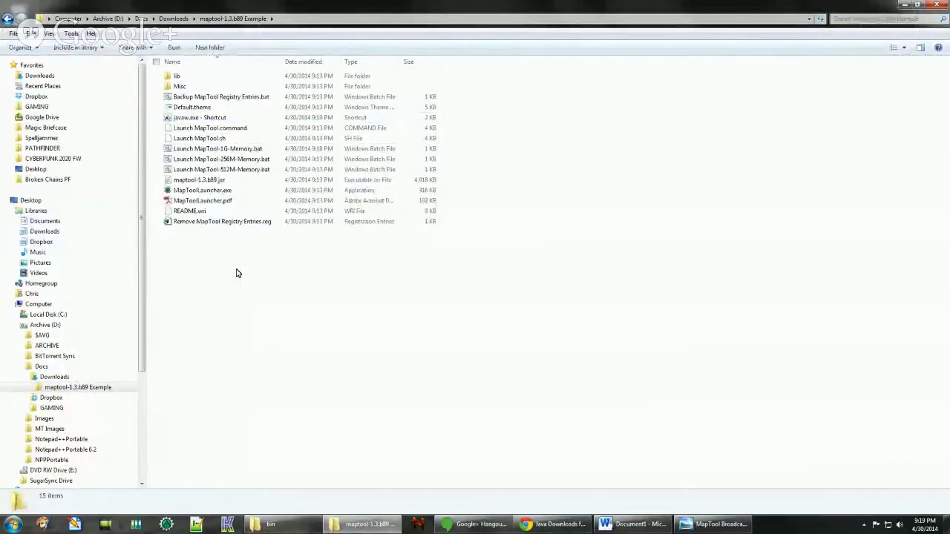
{"action": "right_click", "coordinate": [218, 120]}
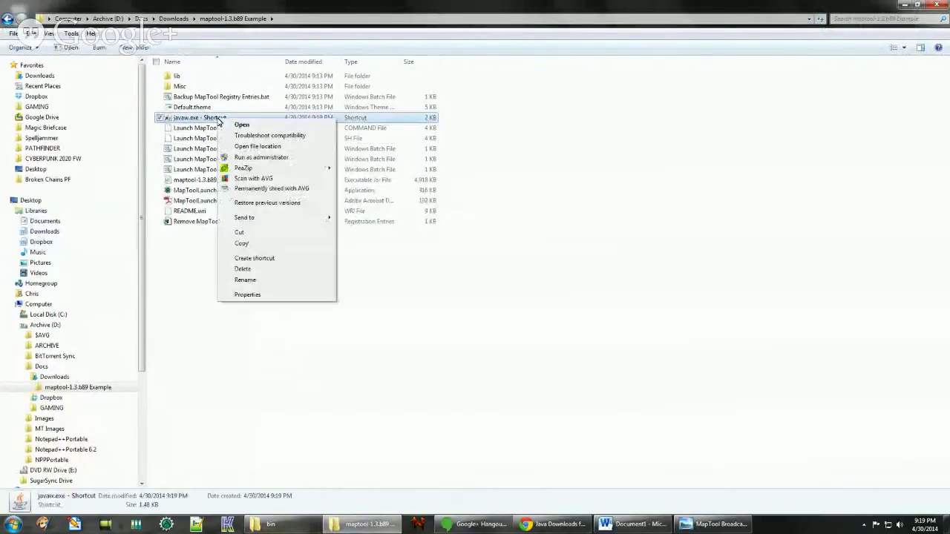
{"action": "left_click", "coordinate": [246, 280]}
{"action": "type", "text": "MapTool 889"}
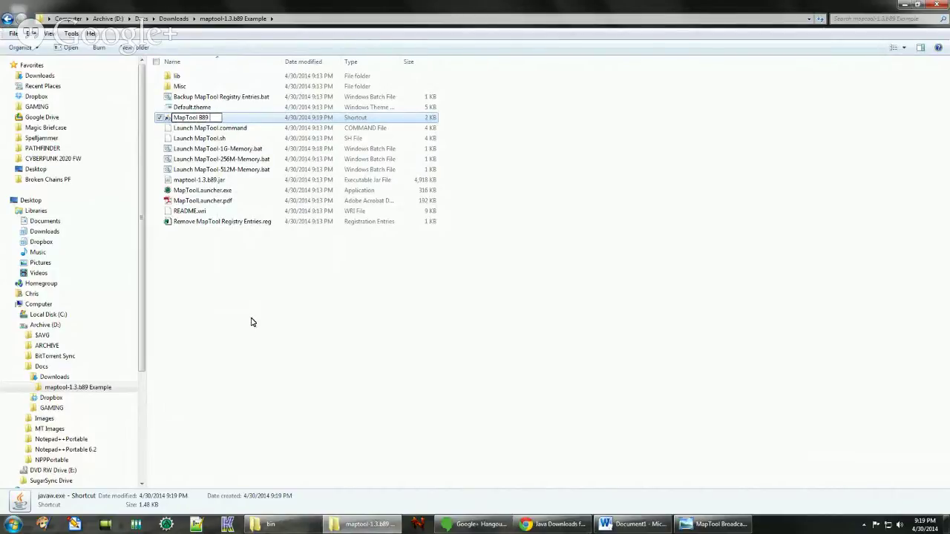
{"action": "type", "text": "l B89 example"}
{"action": "left_click", "coordinate": [223, 295]}
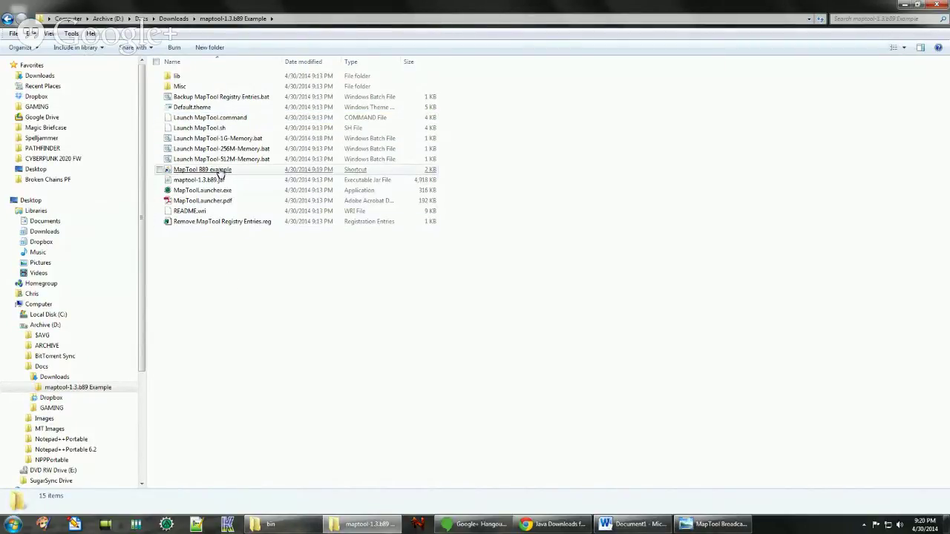
- Switch to Chrome and open the MapTool board under Tools on the RPTools.net forums
{"action": "left_click", "coordinate": [627, 524]}
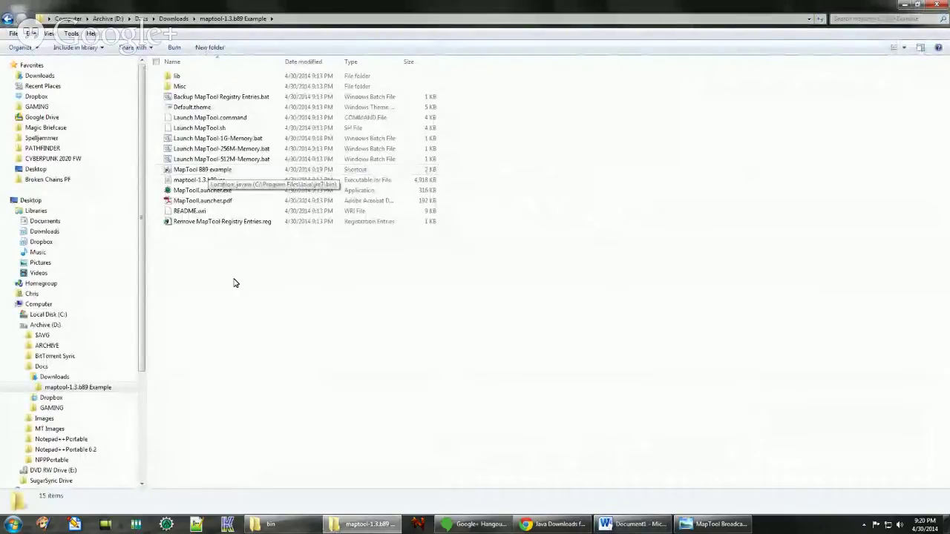
{"action": "left_click", "coordinate": [547, 525]}
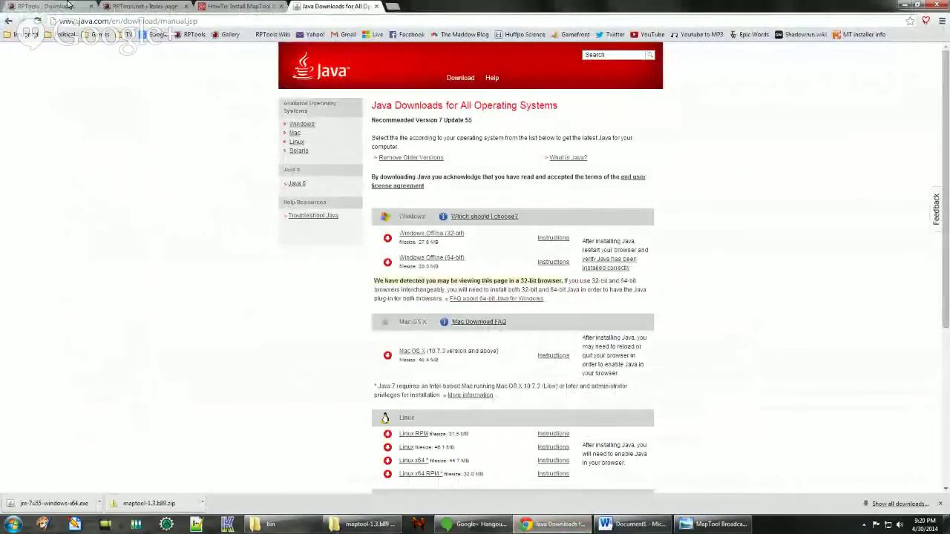
{"action": "left_click", "coordinate": [48, 6]}
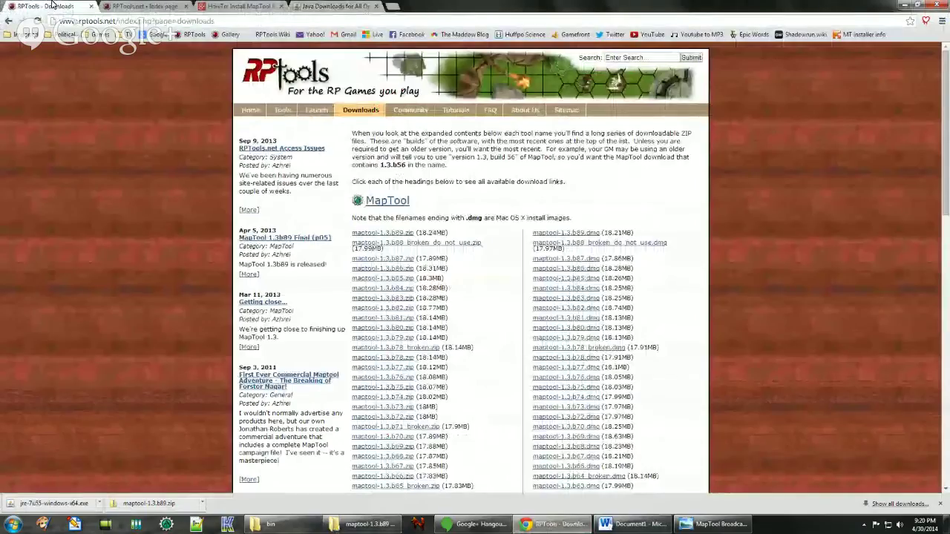
{"action": "left_click", "coordinate": [131, 6]}
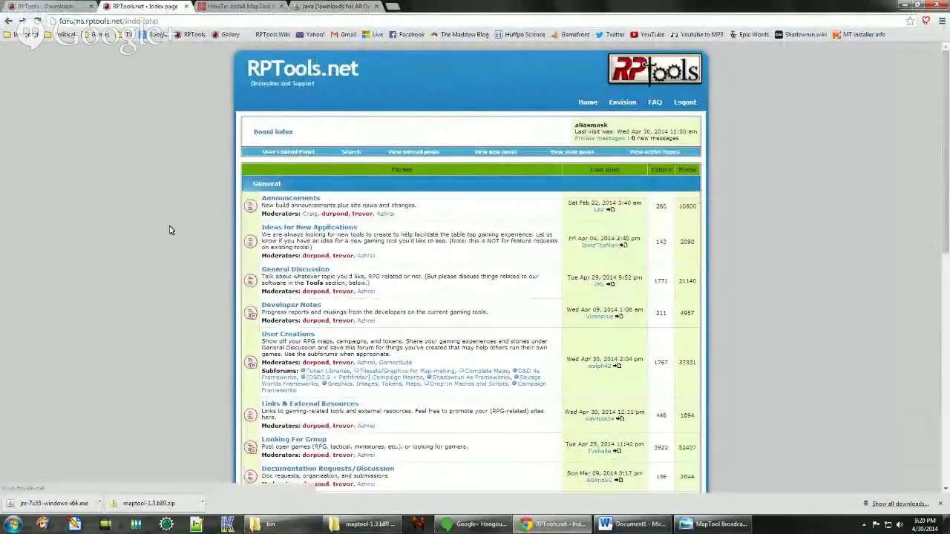
{"action": "scroll", "coordinate": [169, 232], "scroll_direction": "down", "scroll_amount": 1}
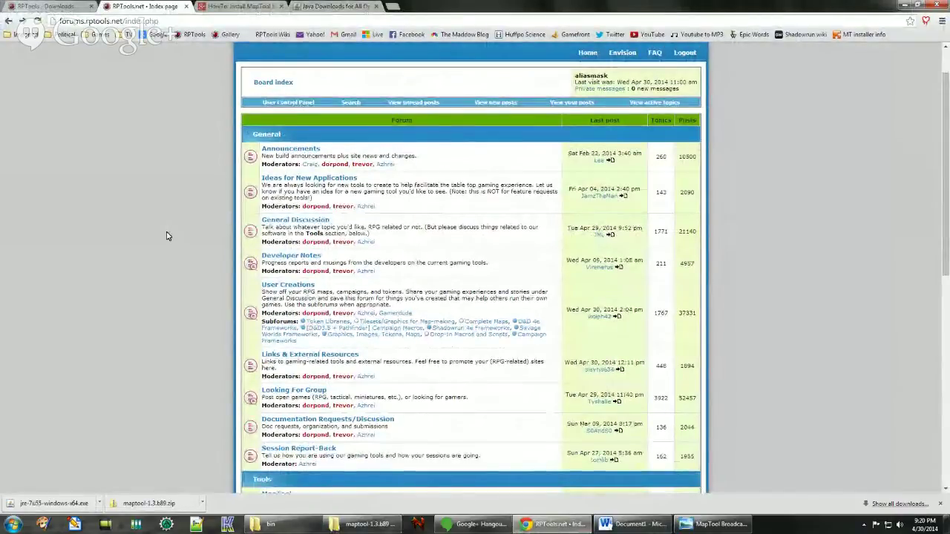
{"action": "scroll", "coordinate": [176, 297], "scroll_direction": "down", "scroll_amount": 2}
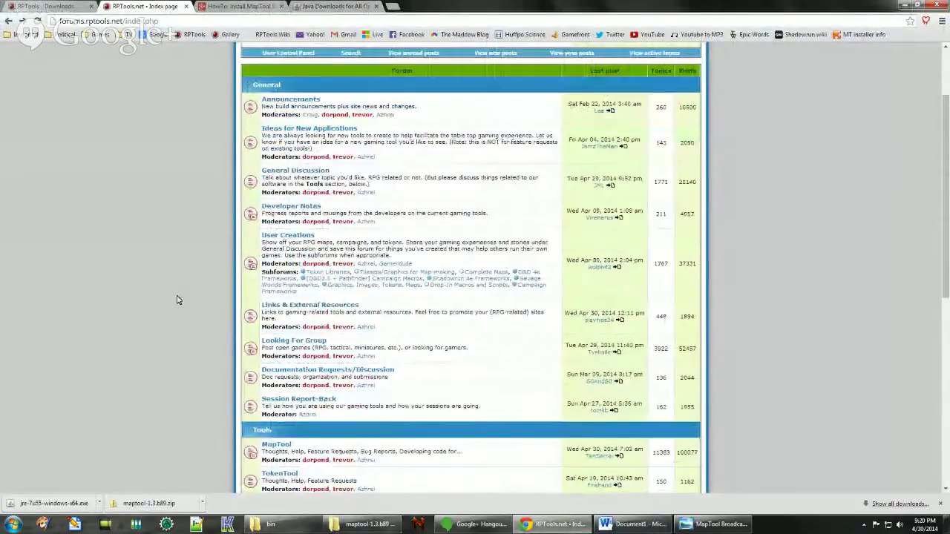
{"action": "scroll", "coordinate": [223, 319], "scroll_direction": "down", "scroll_amount": 1}
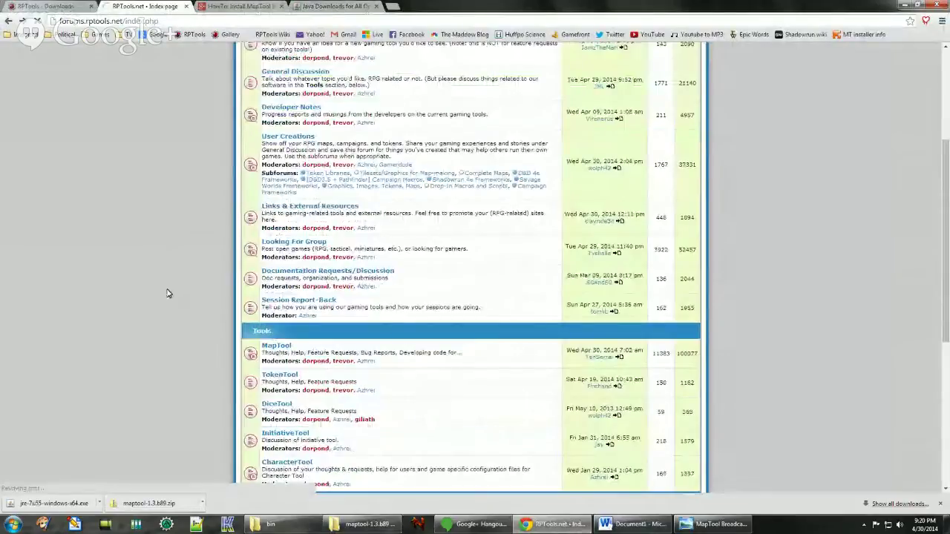
{"action": "left_click", "coordinate": [283, 349]}
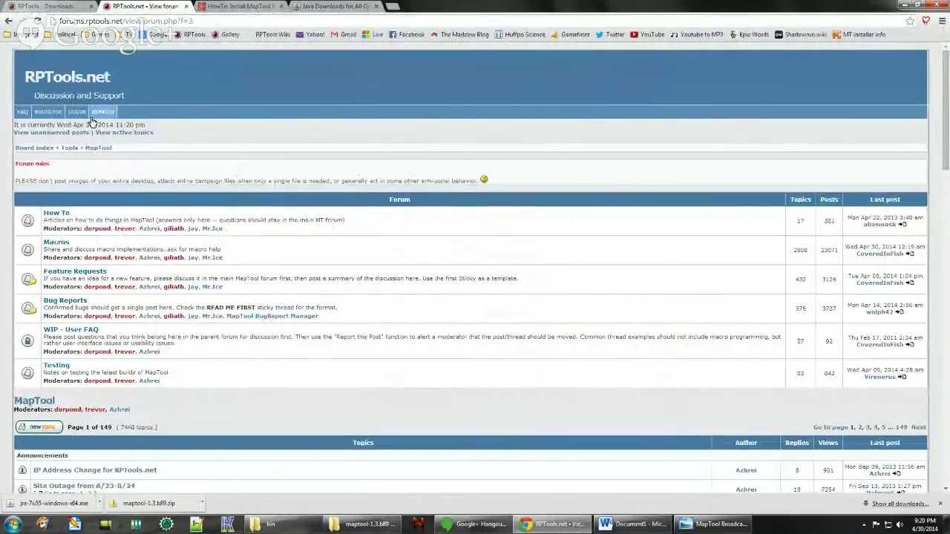
- Log in to the RPTools.net forum with the prefilled credentials and automatic login on each visit enabled
{"action": "left_click", "coordinate": [77, 113]}
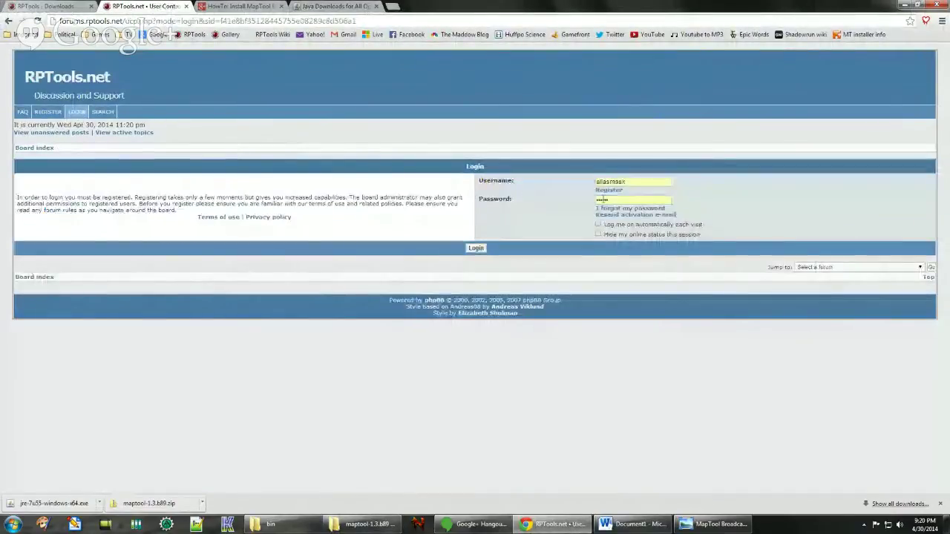
{"action": "left_click", "coordinate": [598, 224]}
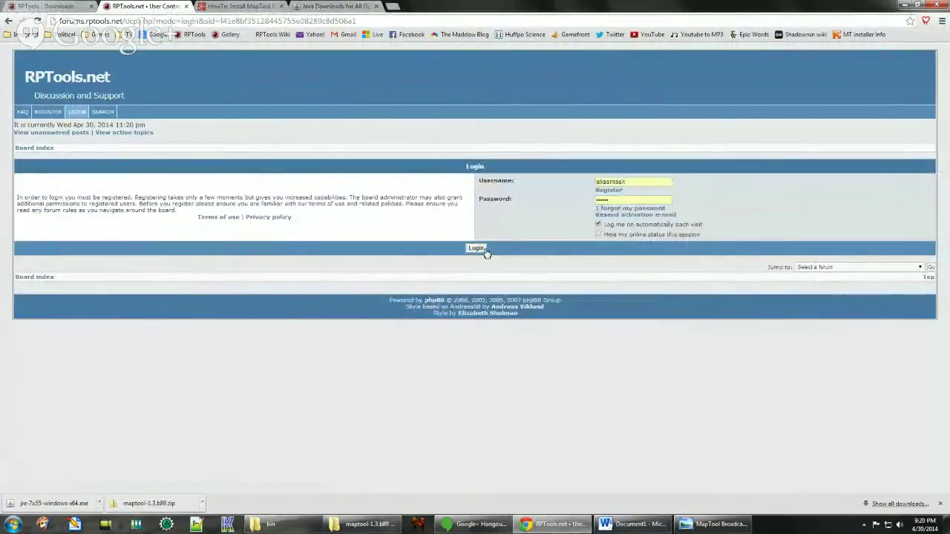
{"action": "left_click", "coordinate": [476, 250]}
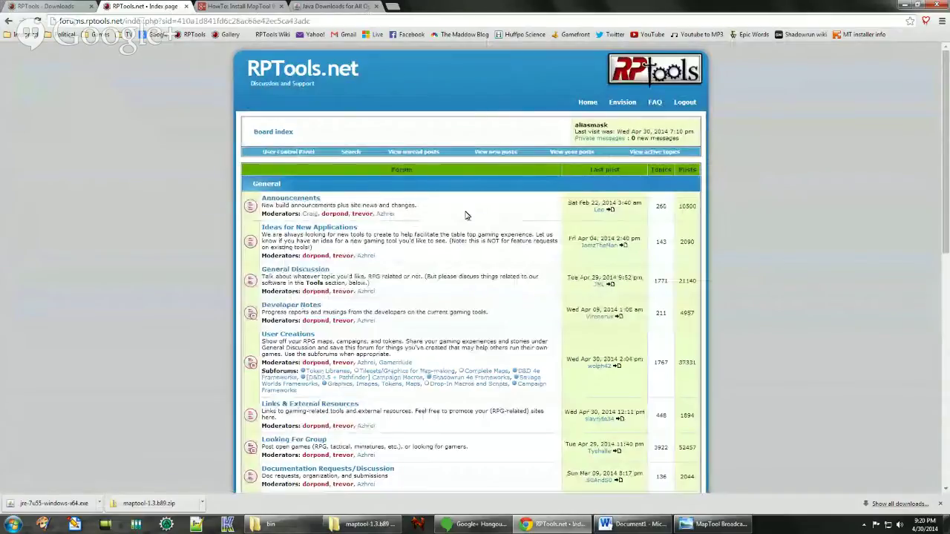
- Open the How To subforum of the MapTool board and look through its topics for the Windows shortcut guide
{"action": "scroll", "coordinate": [216, 242], "scroll_direction": "down", "scroll_amount": 3}
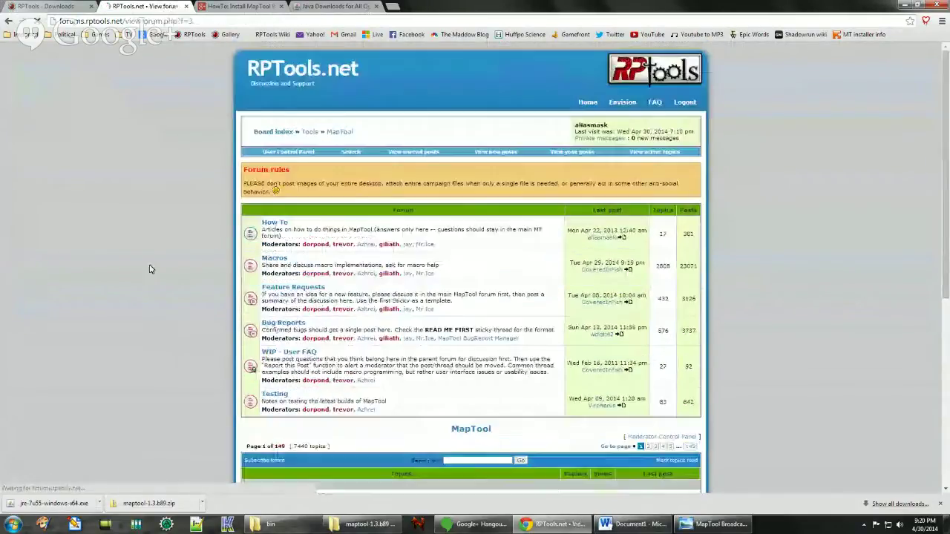
{"action": "left_click", "coordinate": [268, 225]}
{"action": "scroll", "coordinate": [146, 249], "scroll_direction": "down", "scroll_amount": 1}
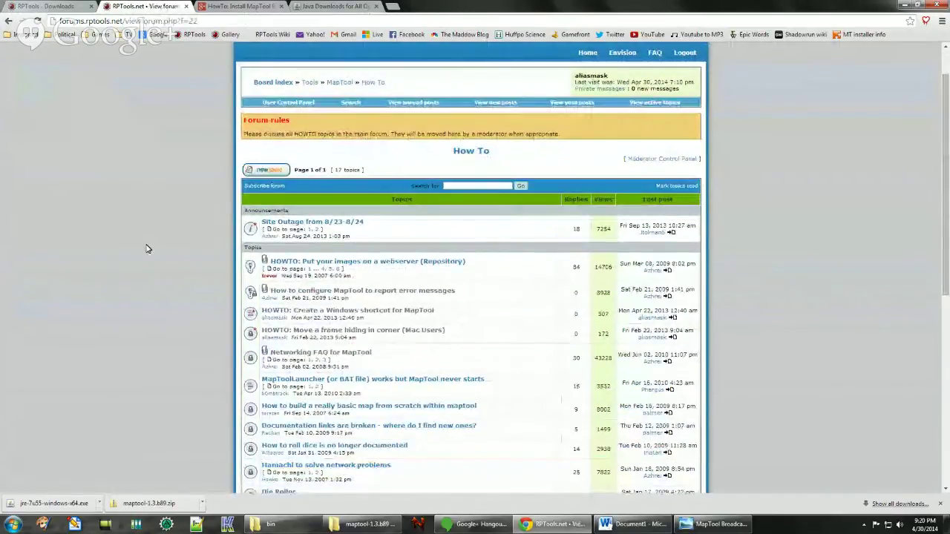
{"action": "scroll", "coordinate": [146, 248], "scroll_direction": "down", "scroll_amount": 1}
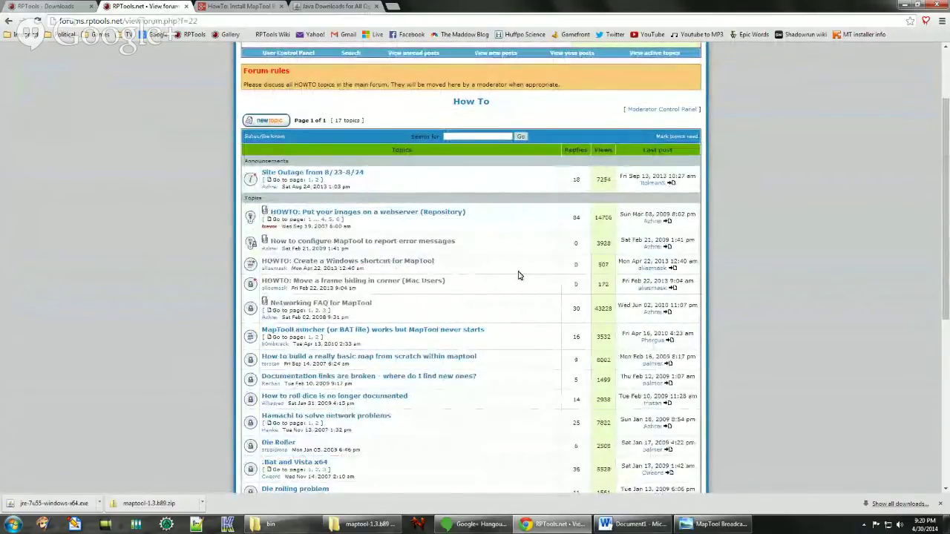
{"action": "key", "text": "F5"}
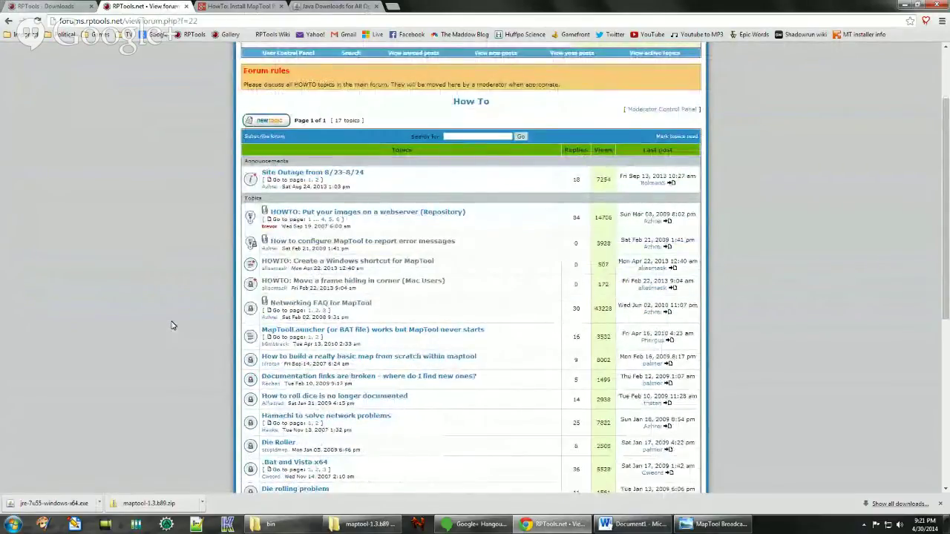
- Open the topic "HOWTO: Create a Windows shortcut for MapTool" and highlight the javaw.exe path in the post
{"action": "left_click", "coordinate": [390, 262]}
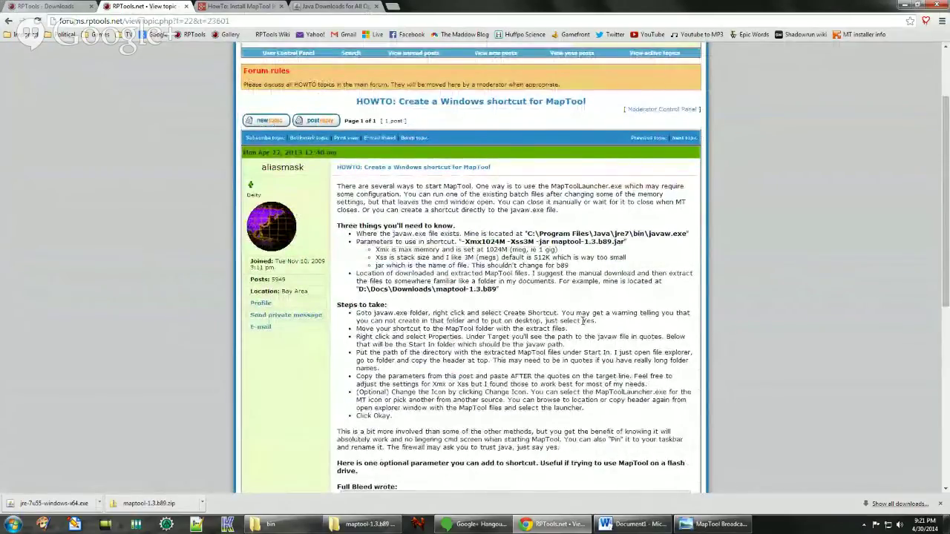
{"action": "scroll", "coordinate": [555, 311], "scroll_direction": "down", "scroll_amount": 1}
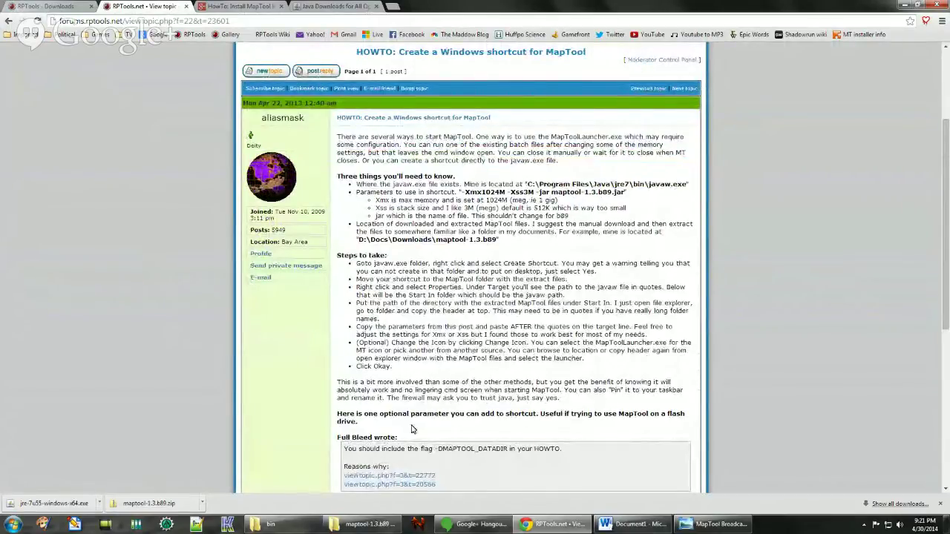
{"action": "mouse_move", "coordinate": [362, 524]}
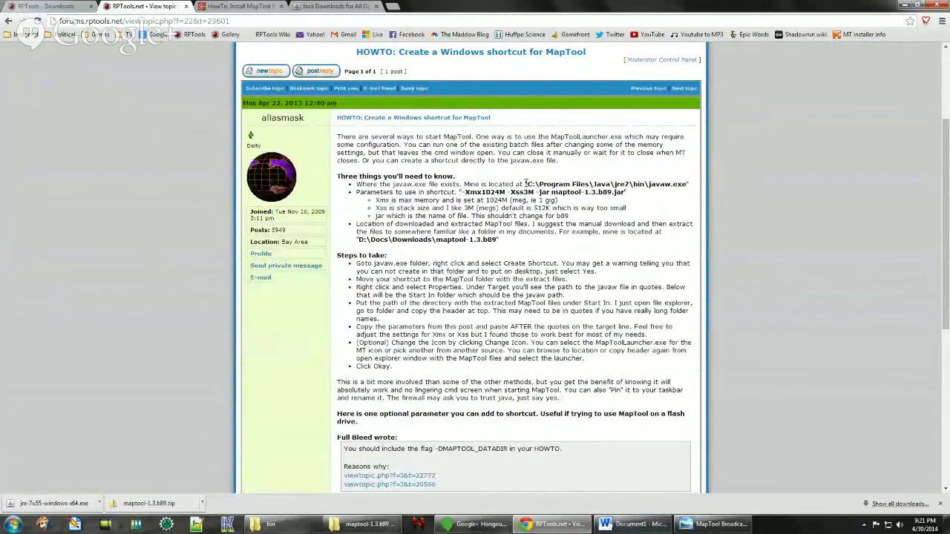
{"action": "left_click_drag", "start_coordinate": [526, 184], "coordinate": [690, 186]}
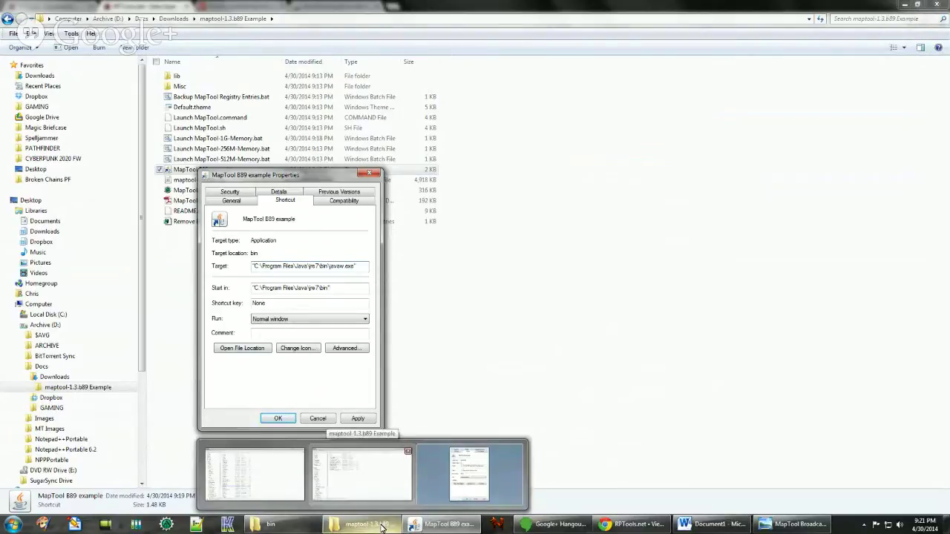
- Copy the parameters "-Xmx1024M -Xss3M -jar maptool-1.3.b89.jar" from the forum post and return to the MapTool B89 example shortcut's properties
{"action": "left_click", "coordinate": [606, 524]}
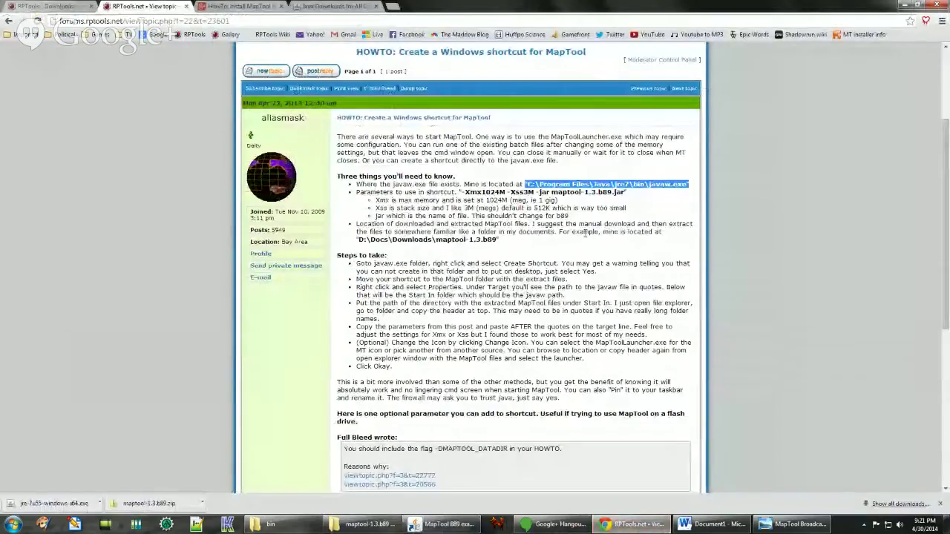
{"action": "left_click_drag", "start_coordinate": [461, 192], "coordinate": [625, 192]}
{"action": "key", "text": "ctrl+c"}
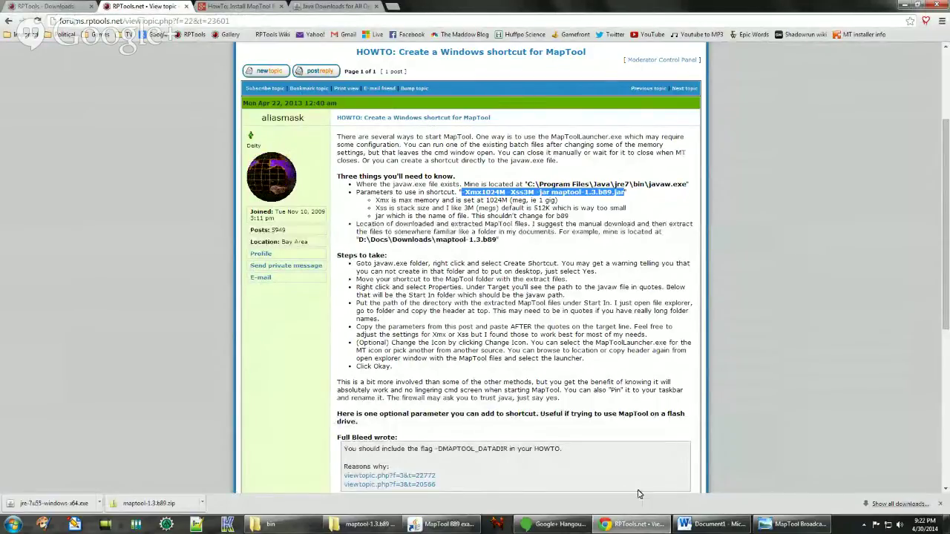
{"action": "left_click", "coordinate": [443, 524]}
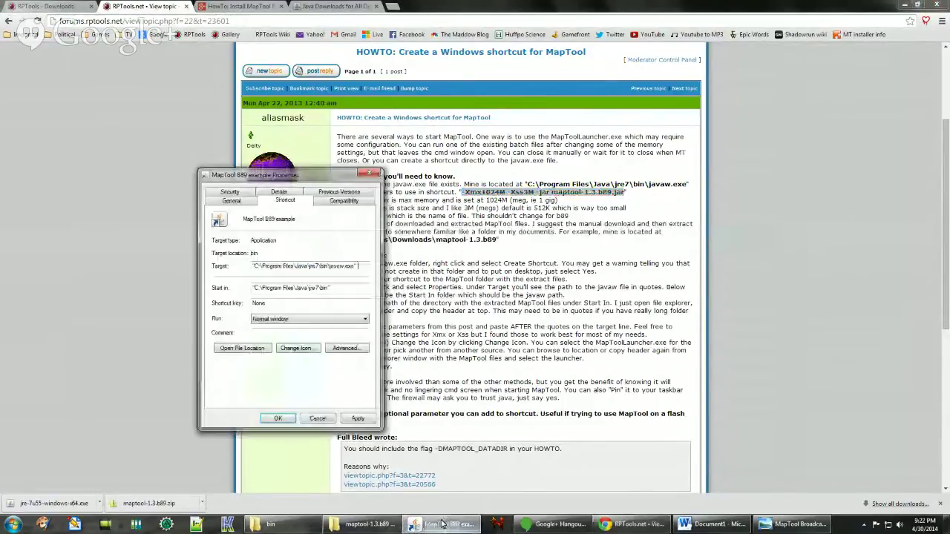
- Append the copied parameters "-Xmx1024M -Xss3M -jar maptool-1.3.b89.jar" to the shortcut's target and review the Xmx and Xss values
{"action": "key", "text": "ctrl+v"}
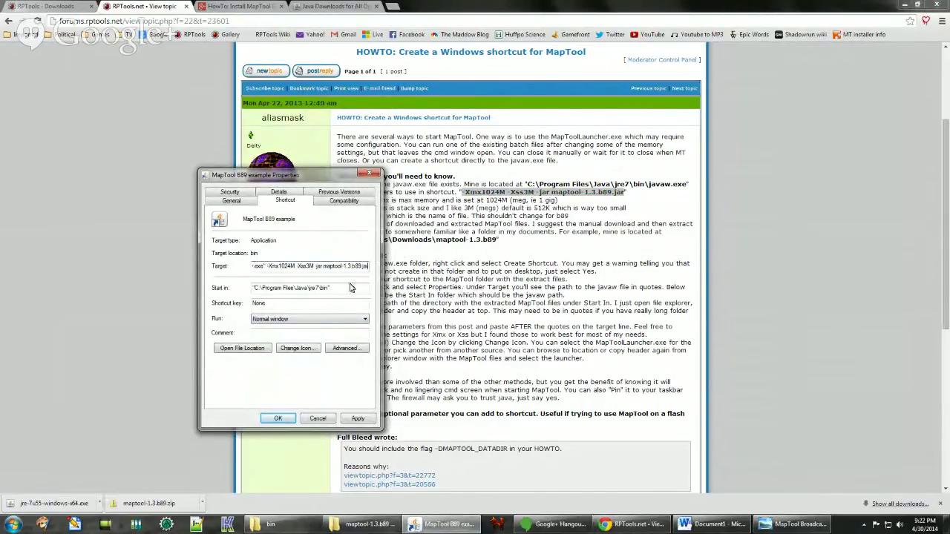
{"action": "double_click", "coordinate": [283, 266]}
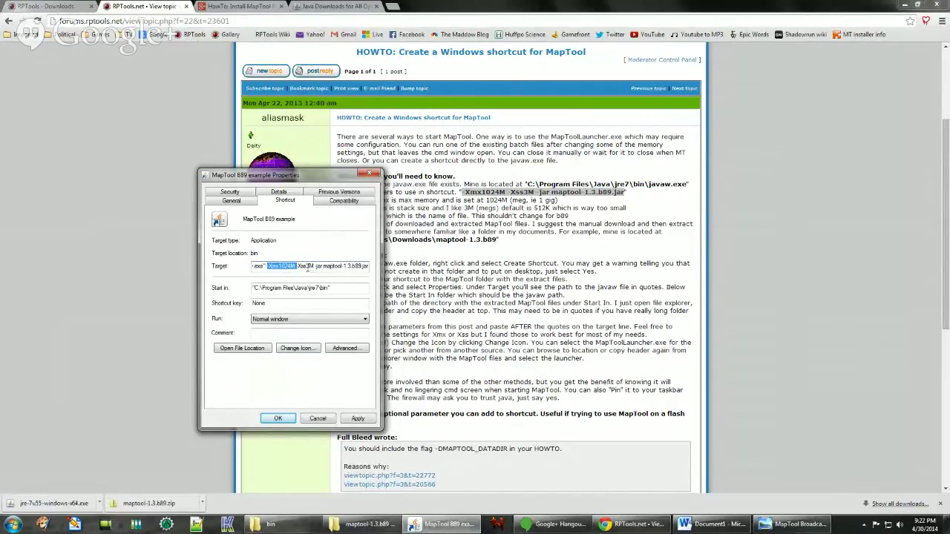
{"action": "left_click", "coordinate": [307, 267]}
{"action": "double_click", "coordinate": [290, 267]}
{"action": "double_click", "coordinate": [306, 266]}
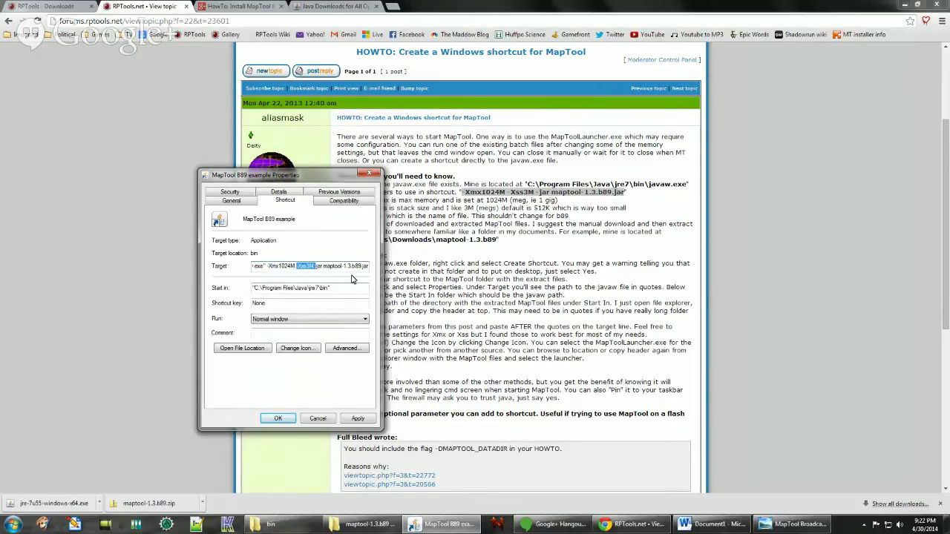
{"action": "left_click", "coordinate": [327, 268]}
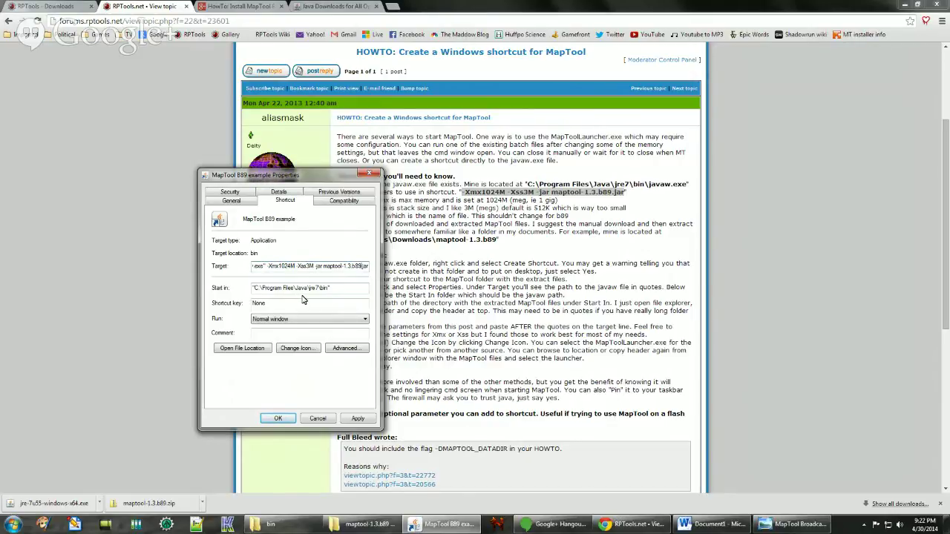
- Copy the maptool-1.3.b89 Example folder's path and set the shortcut's start-in directory to "D:\Docs\Downloads\maptool-1.3.b89 Example"
{"action": "left_click", "coordinate": [373, 528]}
{"action": "left_click", "coordinate": [289, 21]}
{"action": "key", "text": "ctrl+c"}
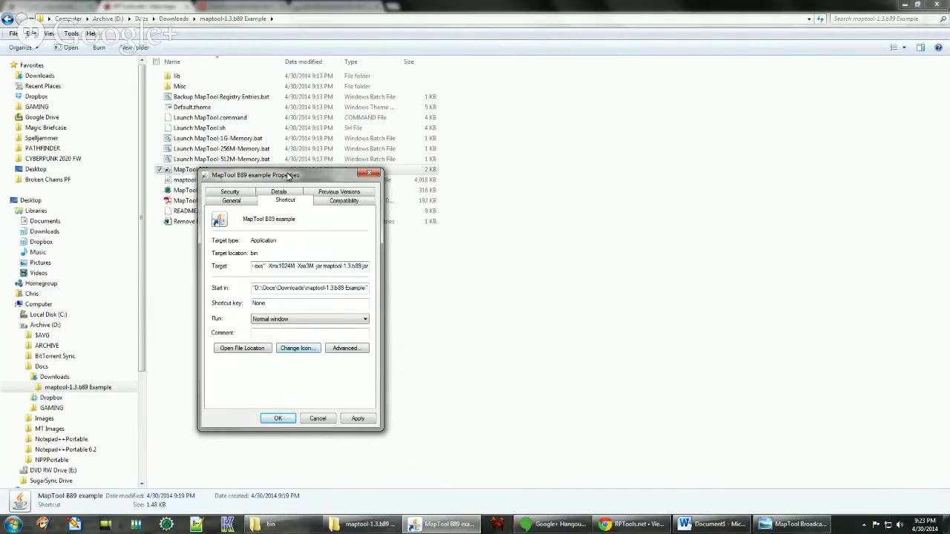
- Change the shortcut's icon to the first icon in MapToolLauncher.exe from the maptool-1.3.b89 Example folder and save the shortcut's properties
{"action": "left_click_drag", "start_coordinate": [288, 176], "coordinate": [460, 132]}
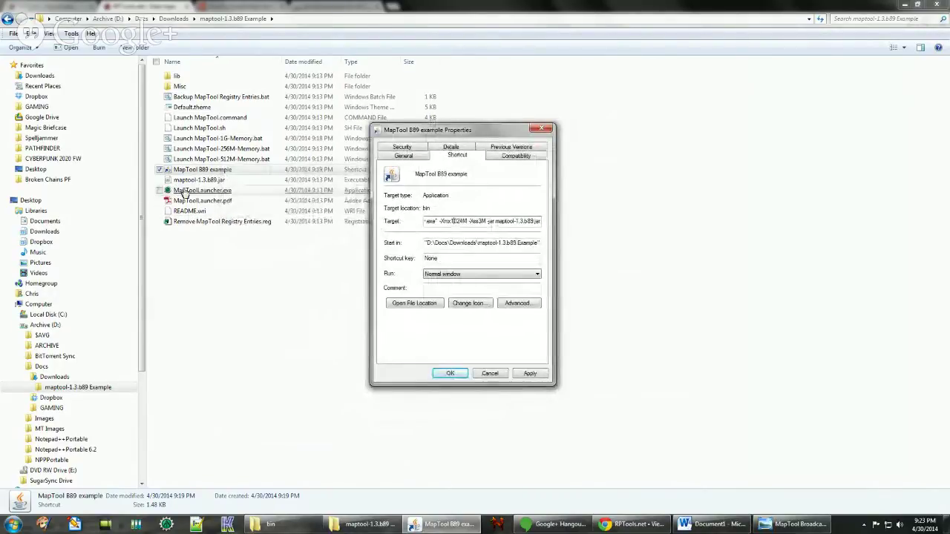
{"action": "left_click", "coordinate": [470, 303]}
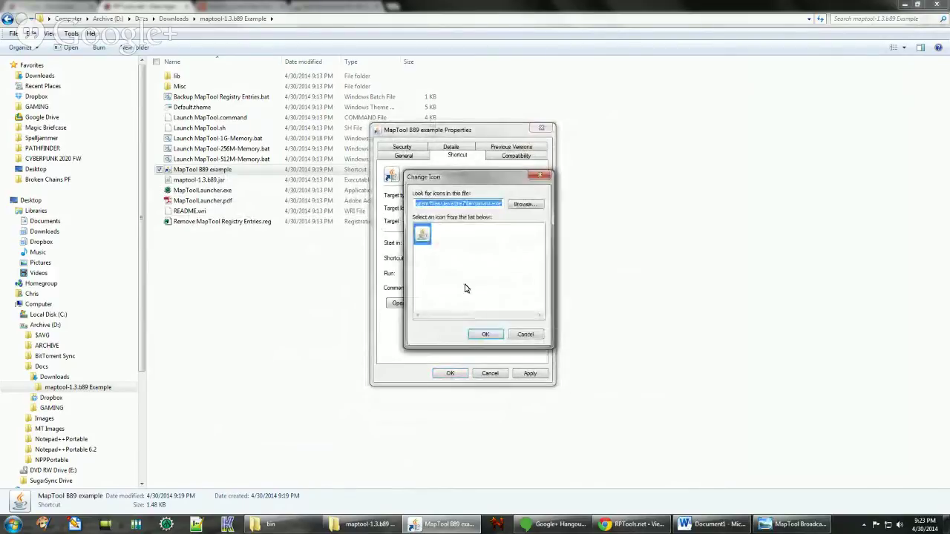
{"action": "left_click", "coordinate": [529, 206]}
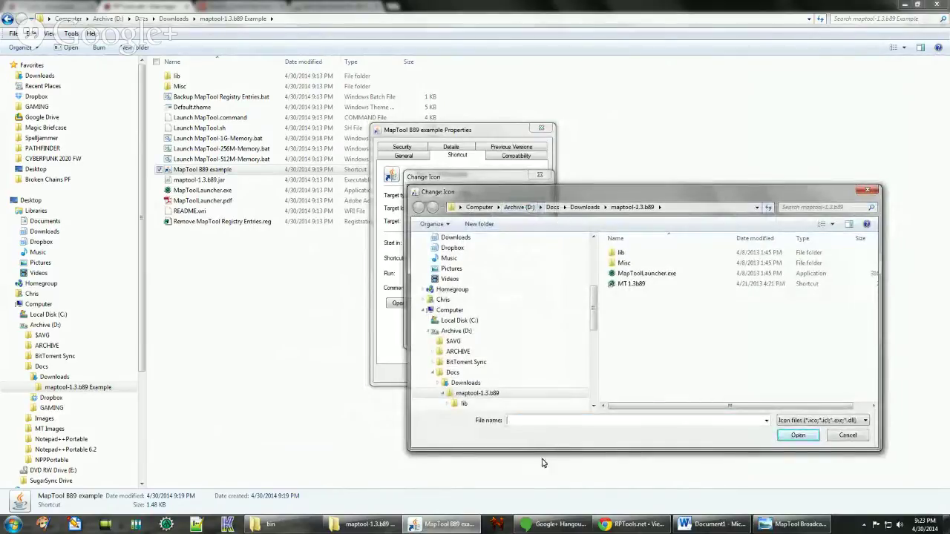
{"action": "key", "text": "ctrl+v"}
{"action": "key", "text": "Return"}
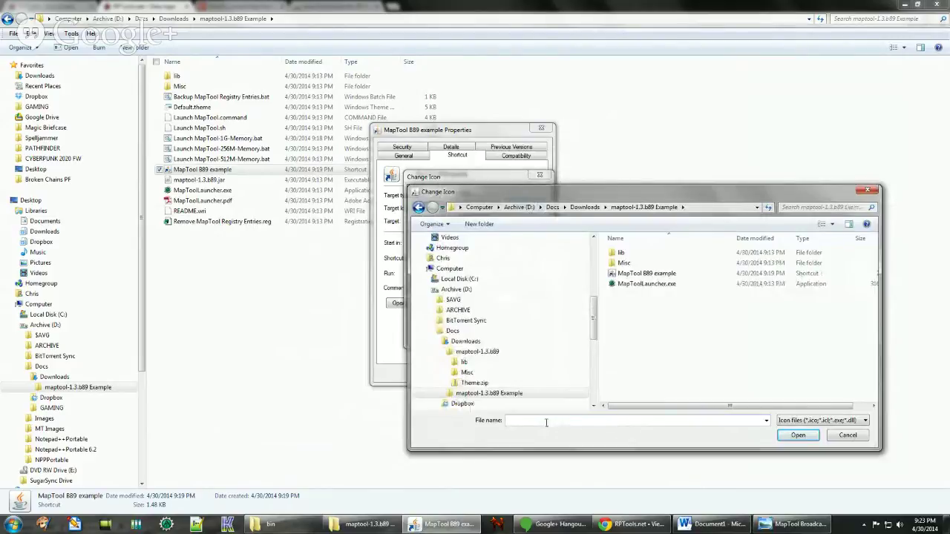
{"action": "double_click", "coordinate": [638, 284]}
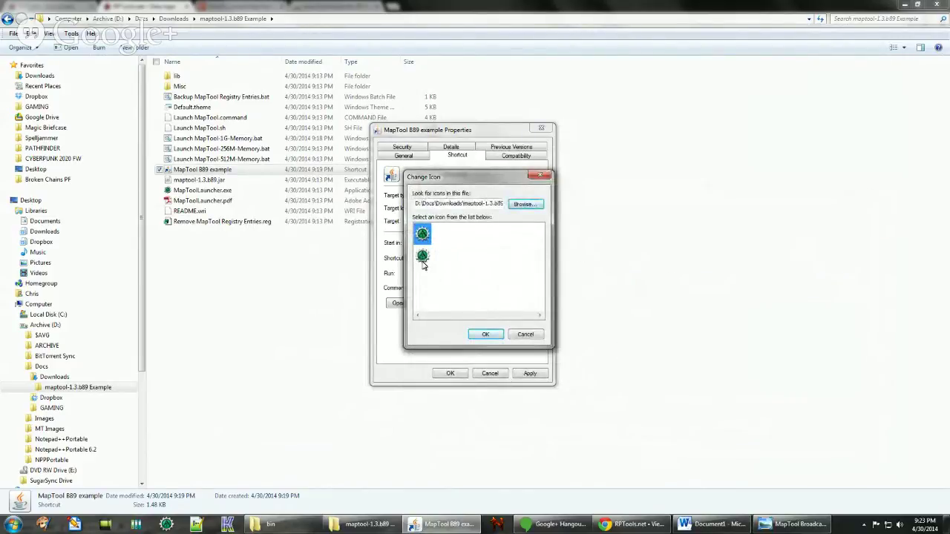
{"action": "left_click", "coordinate": [485, 335]}
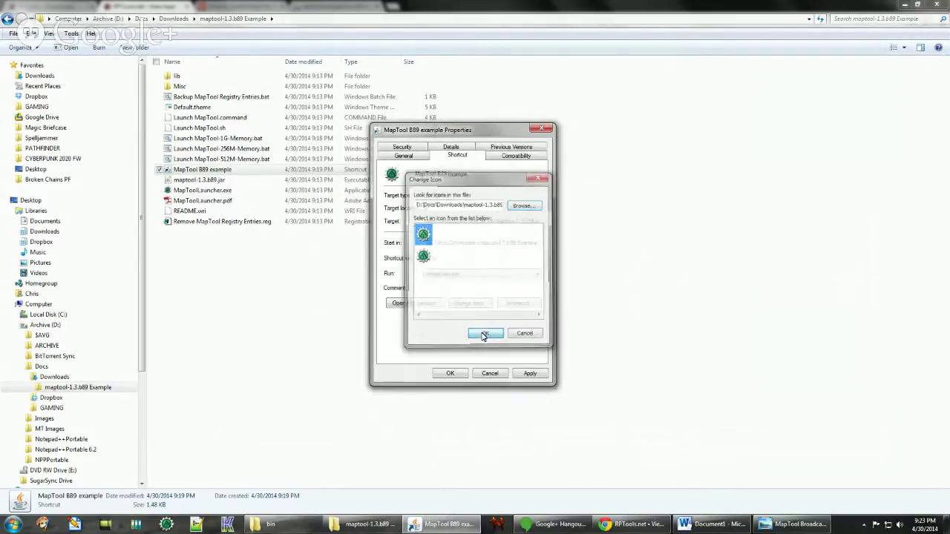
{"action": "left_click", "coordinate": [530, 373]}
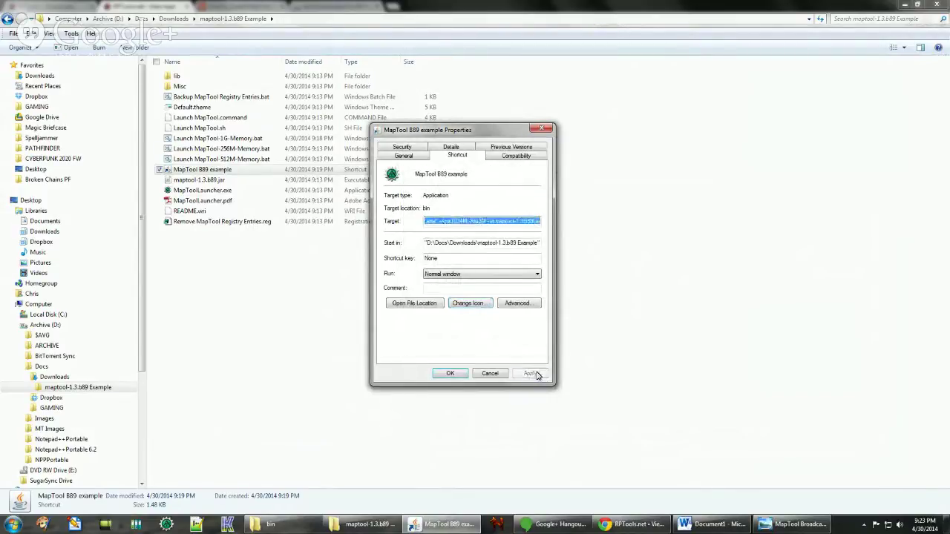
{"action": "left_click", "coordinate": [451, 374]}
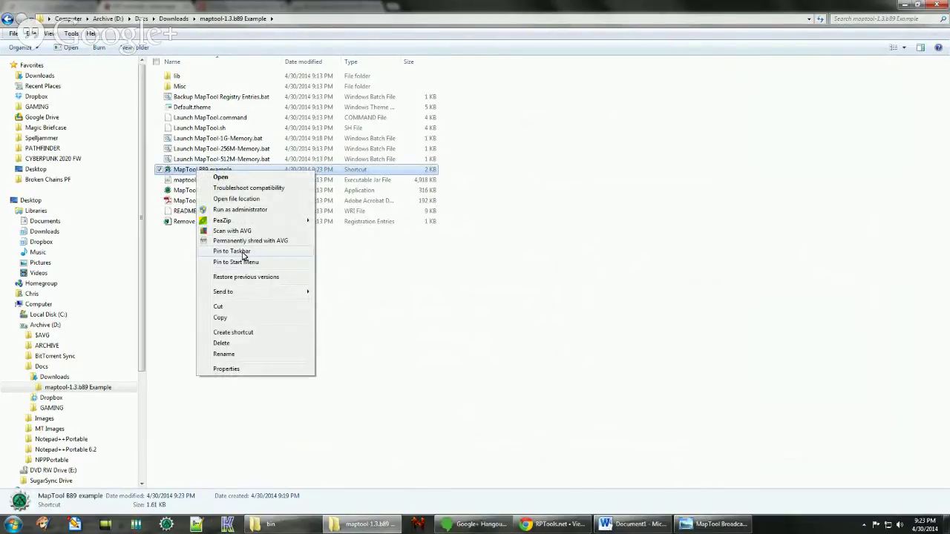
- Pin the MapTool B89 example shortcut to the taskbar and to the Start menu
{"action": "left_click", "coordinate": [232, 252]}
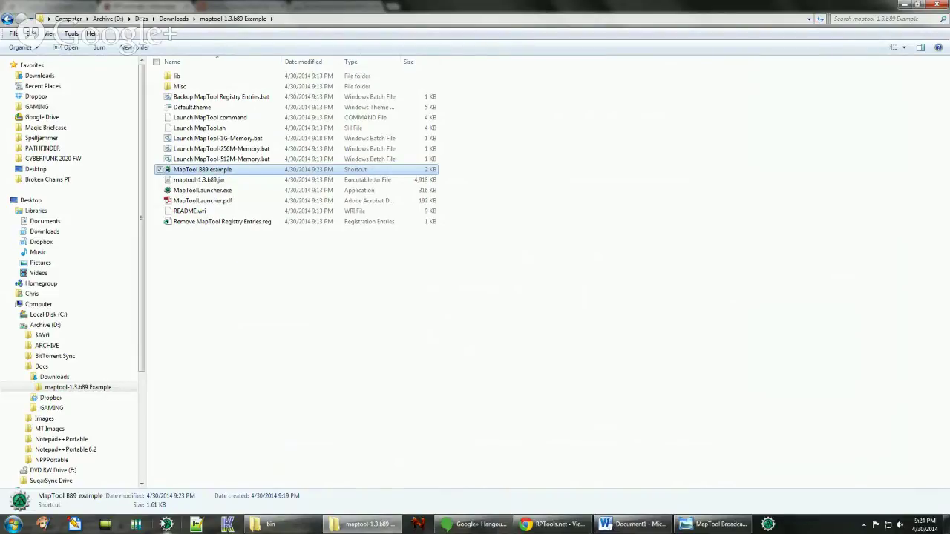
{"action": "right_click", "coordinate": [188, 170]}
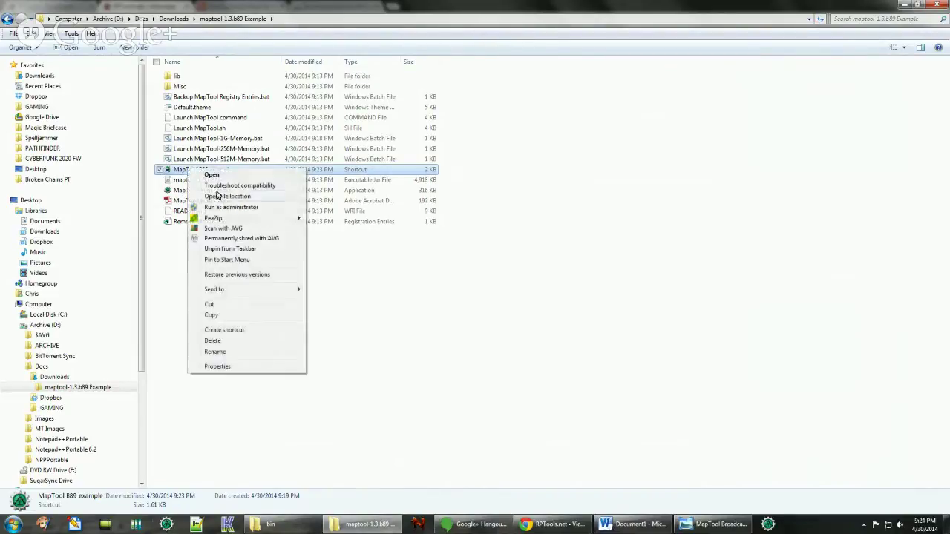
{"action": "left_click", "coordinate": [237, 260]}
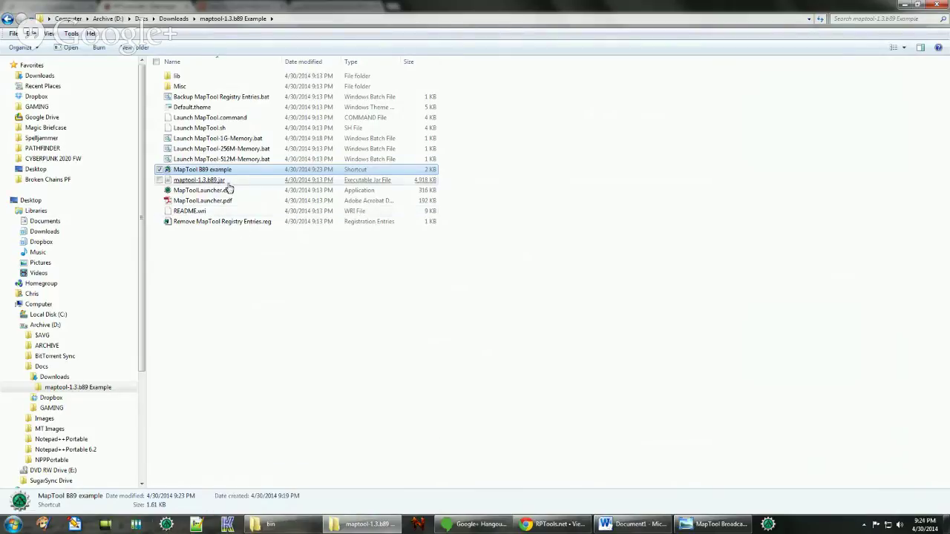
{"action": "mouse_move", "coordinate": [195, 170]}
{"action": "left_mouse_down"}
{"action": "mouse_move", "coordinate": [191, 475]}
{"action": "mouse_move", "coordinate": [170, 529]}
{"action": "mouse_move", "coordinate": [159, 527]}
{"action": "mouse_move", "coordinate": [254, 282]}
{"action": "mouse_move", "coordinate": [210, 175]}
{"action": "left_mouse_up"}
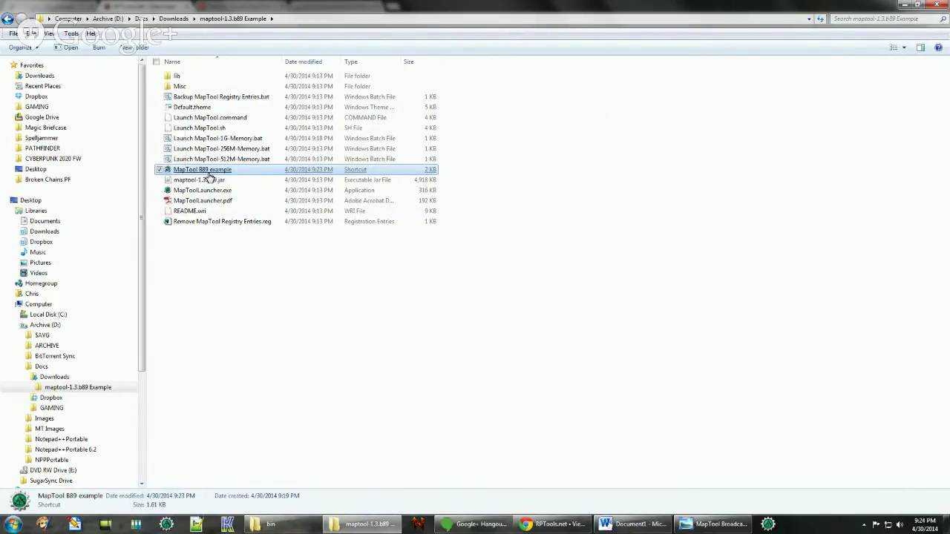
- Lock and unlock the taskbar and check the options of the pinned MapTool B89 example icon
{"action": "right_click", "coordinate": [238, 524]}
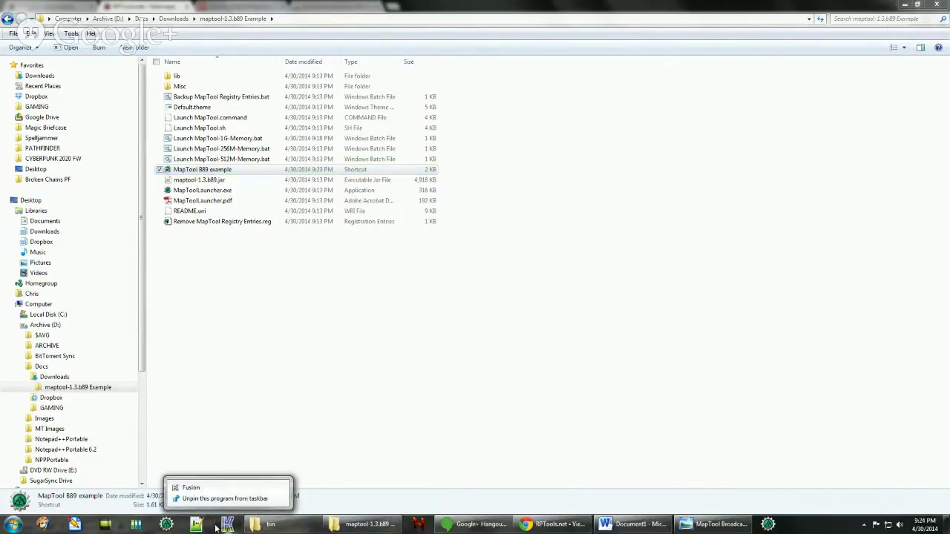
{"action": "right_click", "coordinate": [410, 529]}
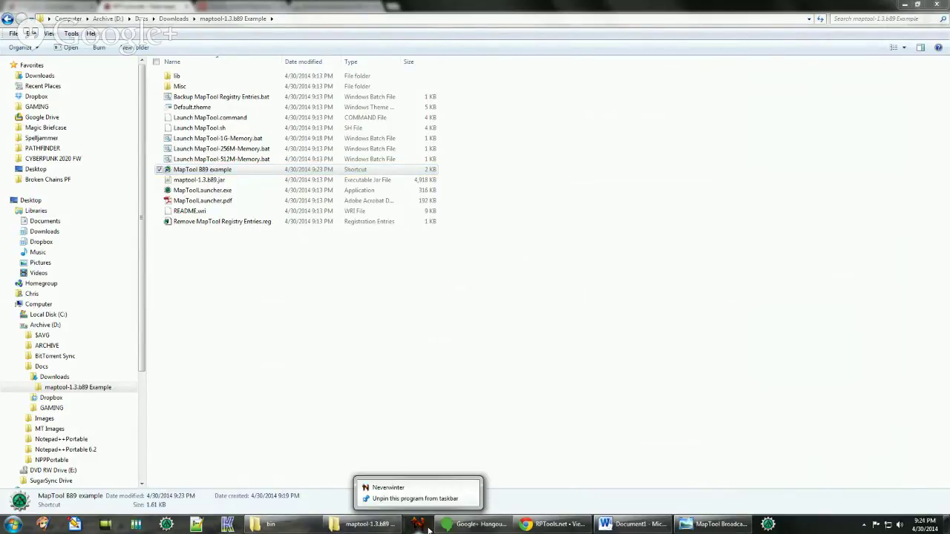
{"action": "right_click", "coordinate": [814, 526]}
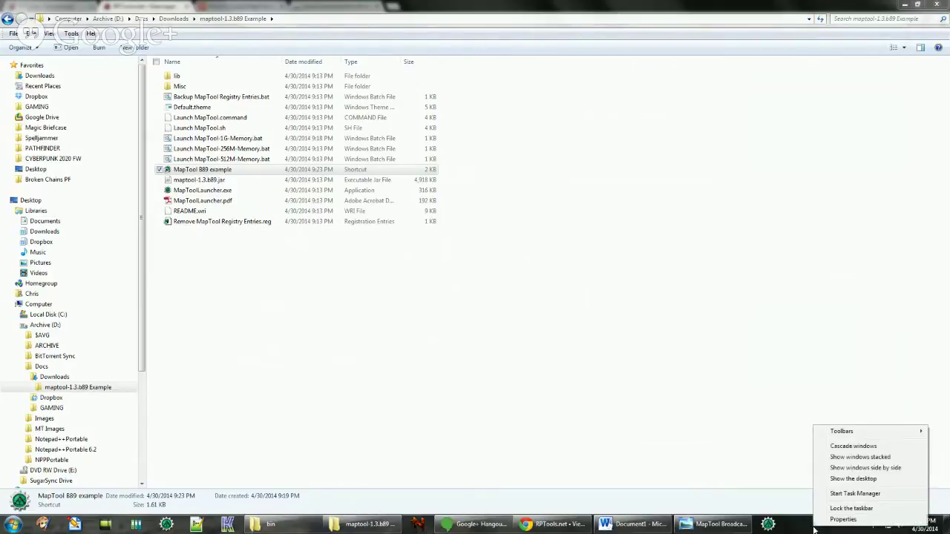
{"action": "right_click", "coordinate": [768, 525]}
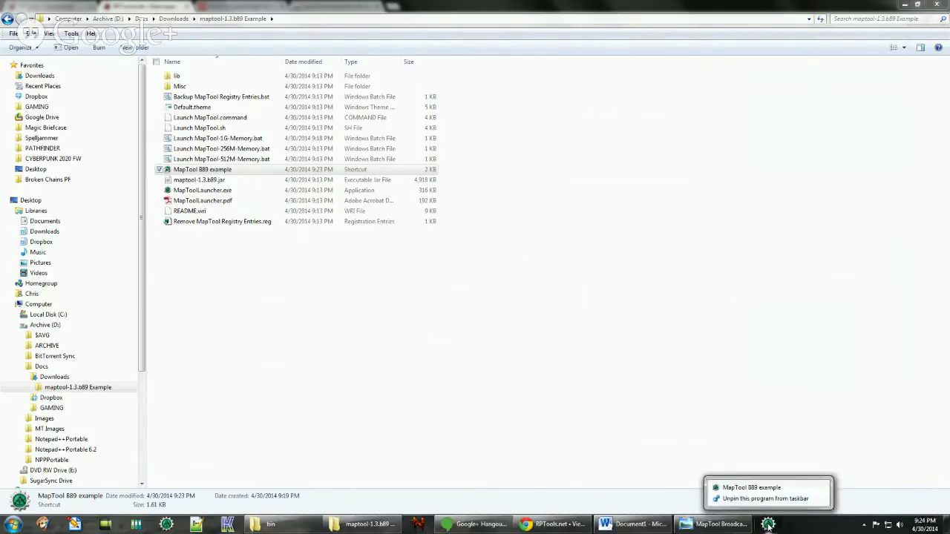
{"action": "right_click", "coordinate": [807, 529]}
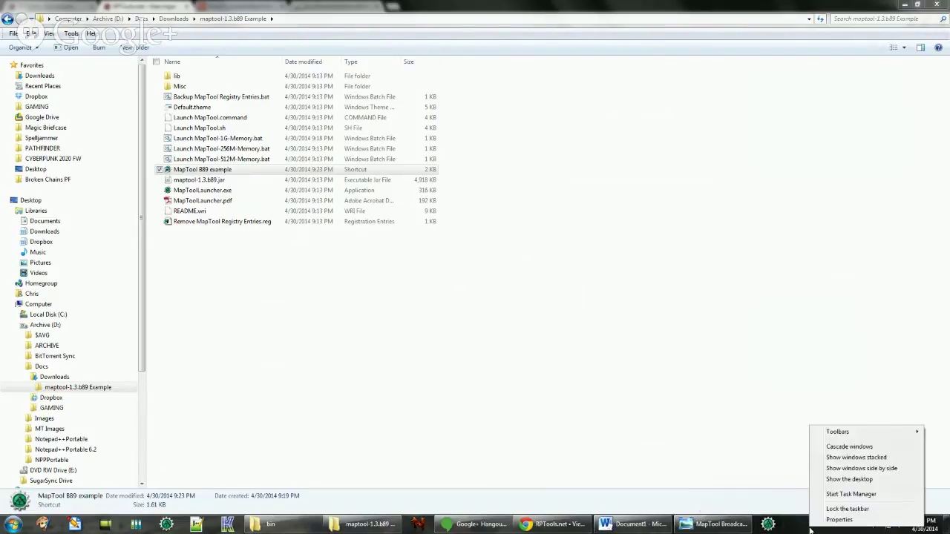
{"action": "left_click", "coordinate": [860, 511]}
{"action": "right_click", "coordinate": [796, 526]}
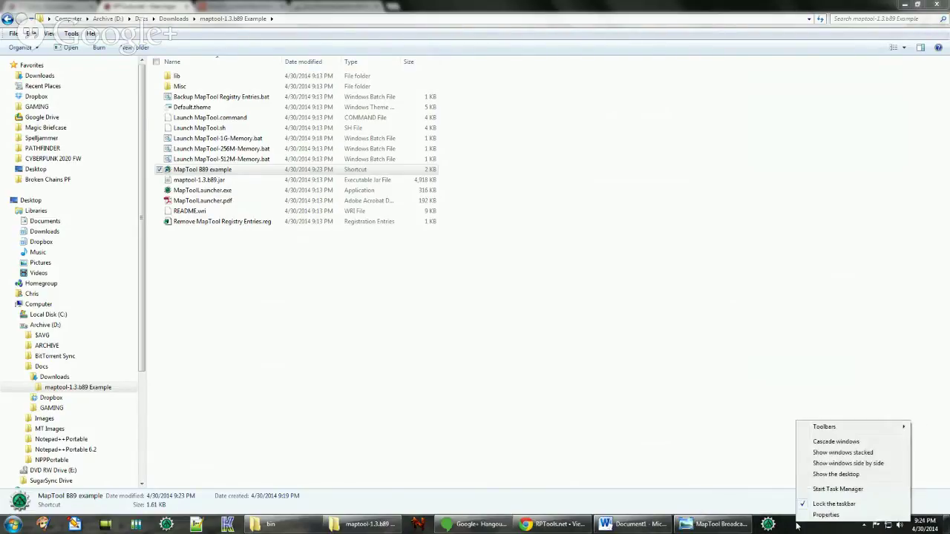
{"action": "left_click", "coordinate": [834, 505]}
{"action": "right_click", "coordinate": [768, 526]}
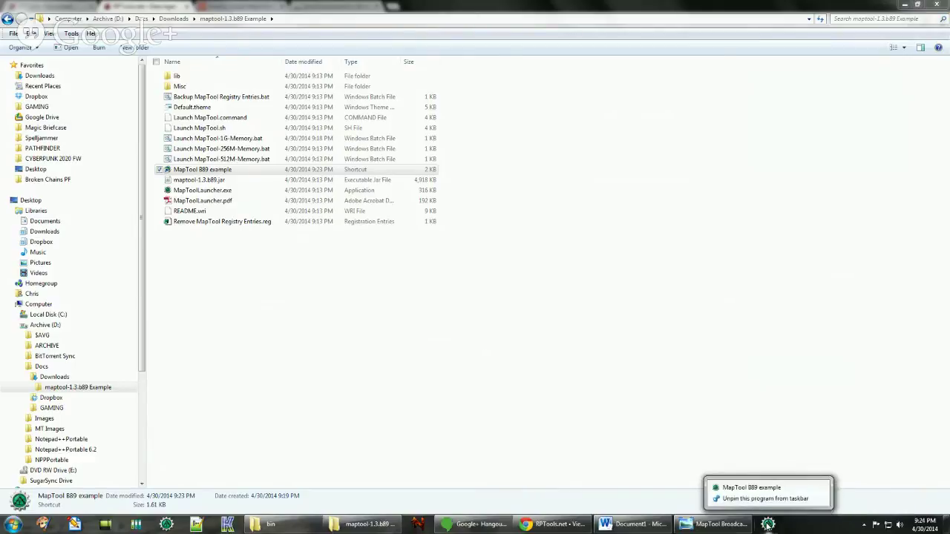
{"action": "left_click", "coordinate": [803, 529]}
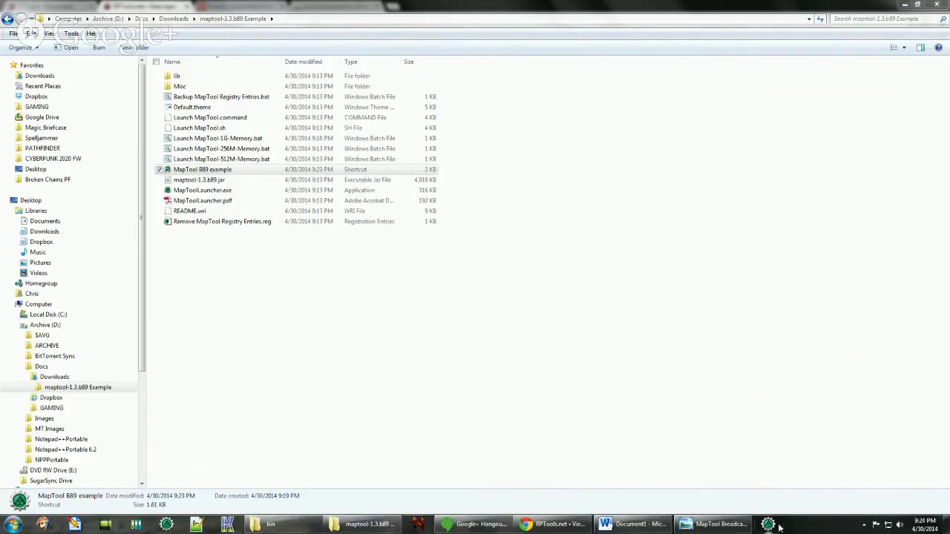
{"action": "right_click", "coordinate": [776, 526]}
{"action": "left_click", "coordinate": [804, 529]}
- Test the pinned MapTool B89 example icon by launching MapTool, and close the program again
{"action": "left_click", "coordinate": [770, 526]}
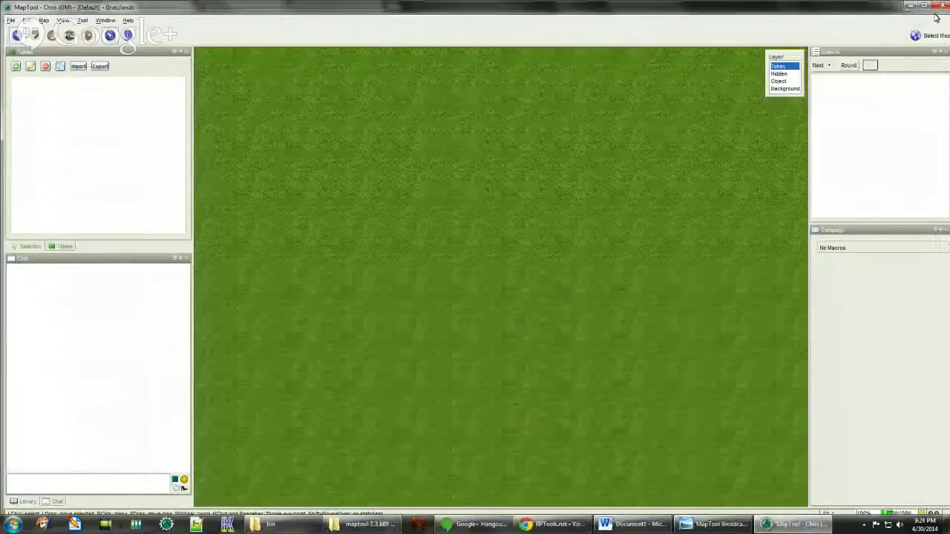
{"action": "left_click", "coordinate": [942, 6]}
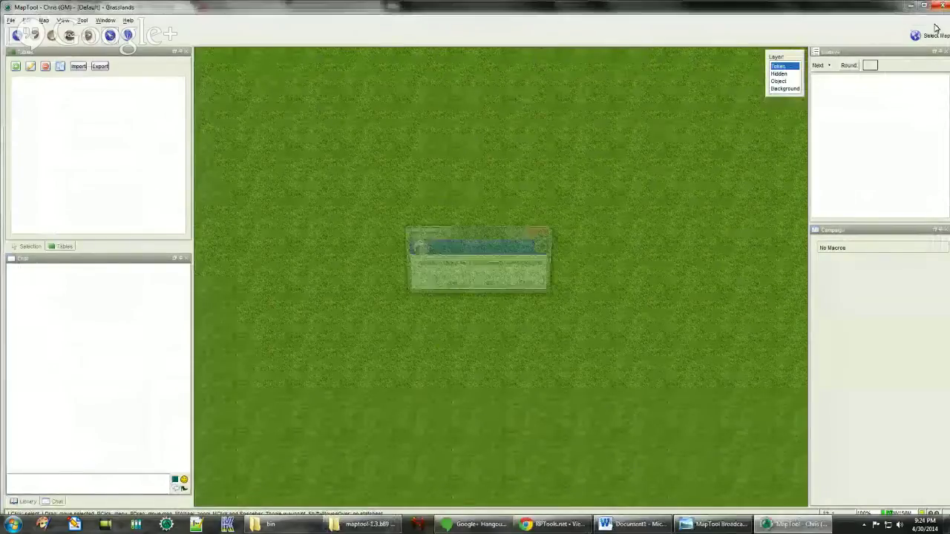
{"action": "left_click", "coordinate": [499, 290]}
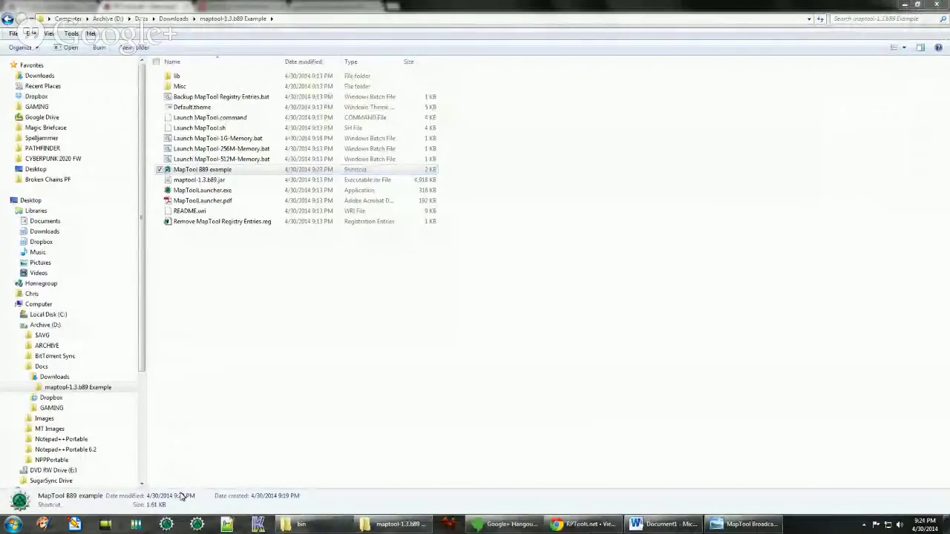
- Unpin the MapTool B89 example shortcut from the taskbar
{"action": "right_click", "coordinate": [168, 525]}
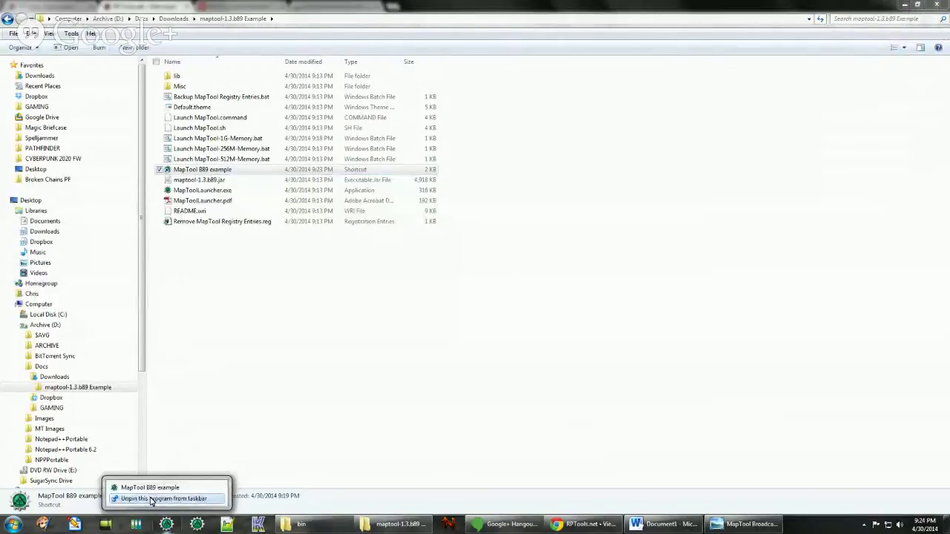
{"action": "left_click", "coordinate": [151, 499]}
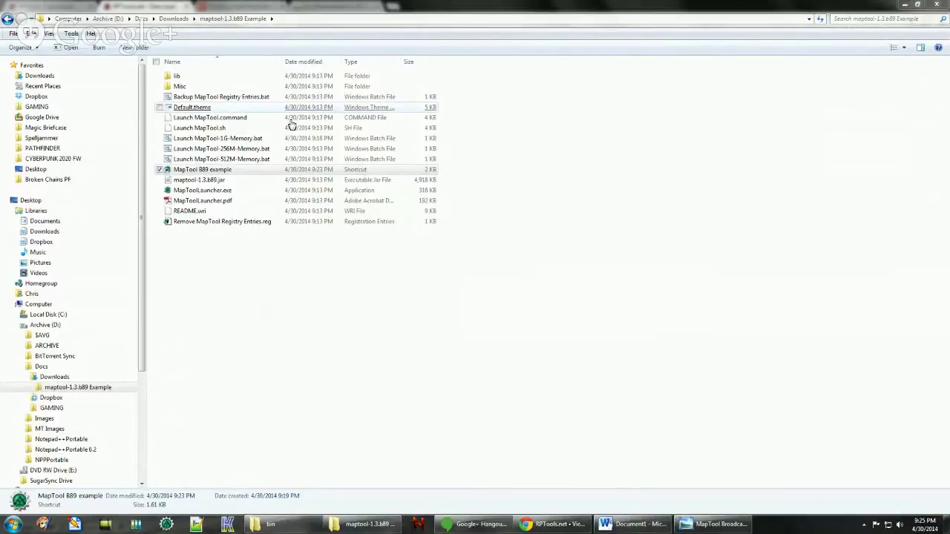
- Switch to the Word outline and review the item "Step 4 - Verify settings"
{"action": "left_click", "coordinate": [630, 524]}
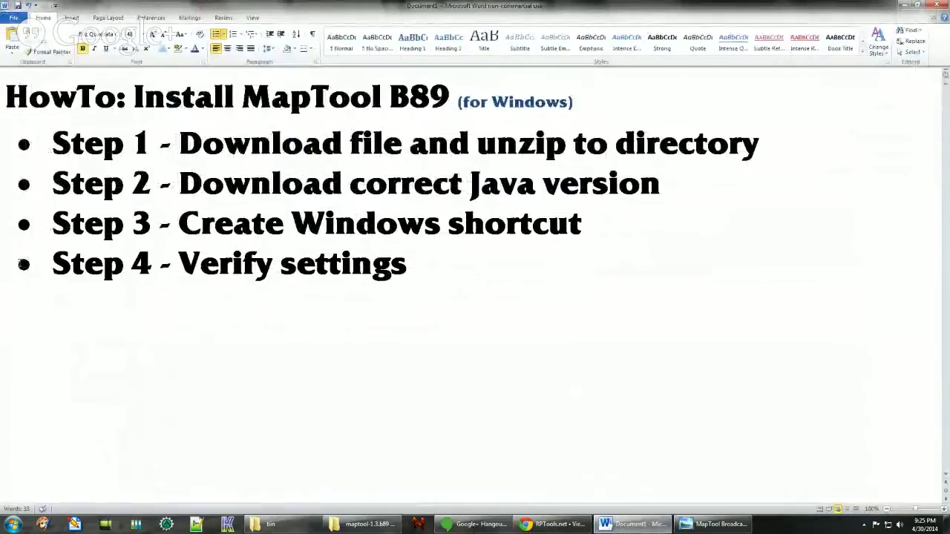
{"action": "left_click_drag", "start_coordinate": [159, 265], "coordinate": [486, 279]}
{"action": "left_click", "coordinate": [487, 279]}
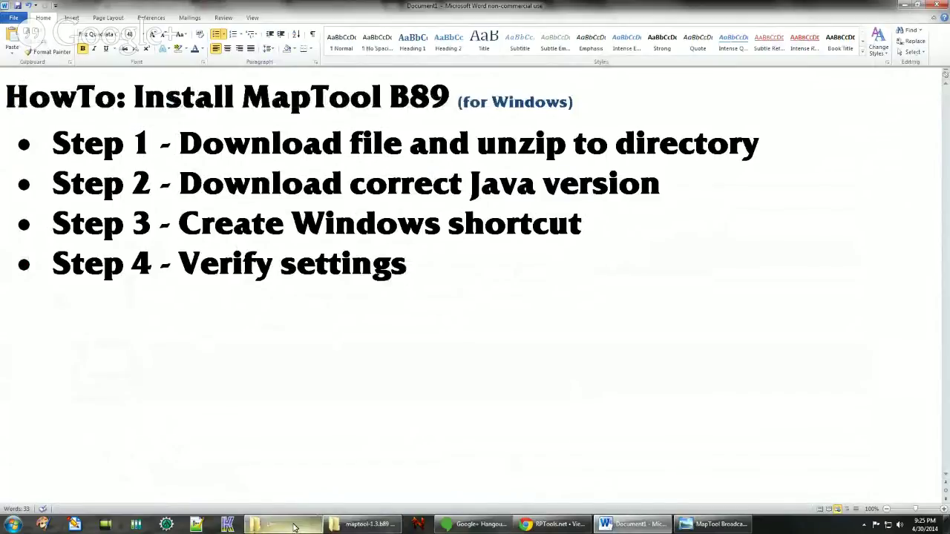
- Launch MapTool from the MapTool B89 example shortcut in the maptool-1.3.b89 Example folder and maximize its window
{"action": "left_click", "coordinate": [336, 527]}
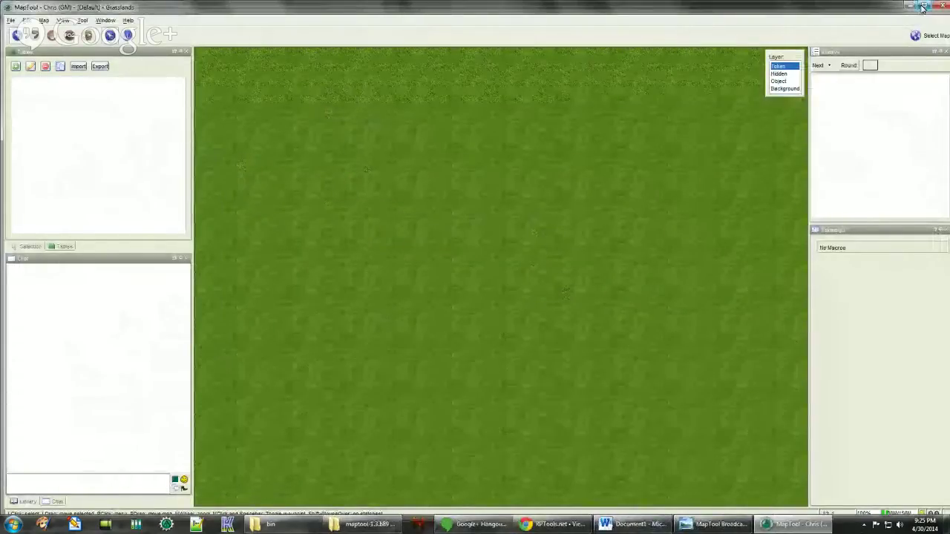
{"action": "left_click", "coordinate": [922, 8]}
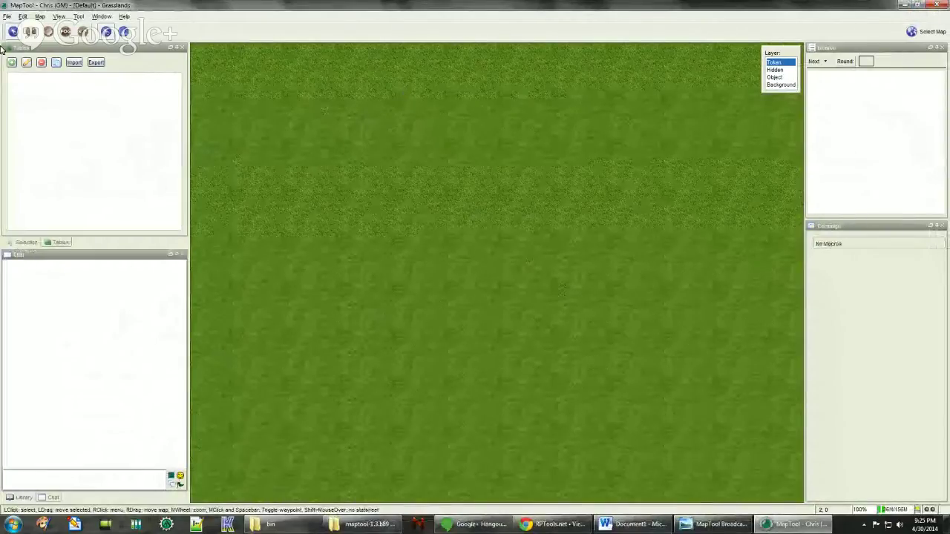
{"action": "left_click", "coordinate": [23, 16]}
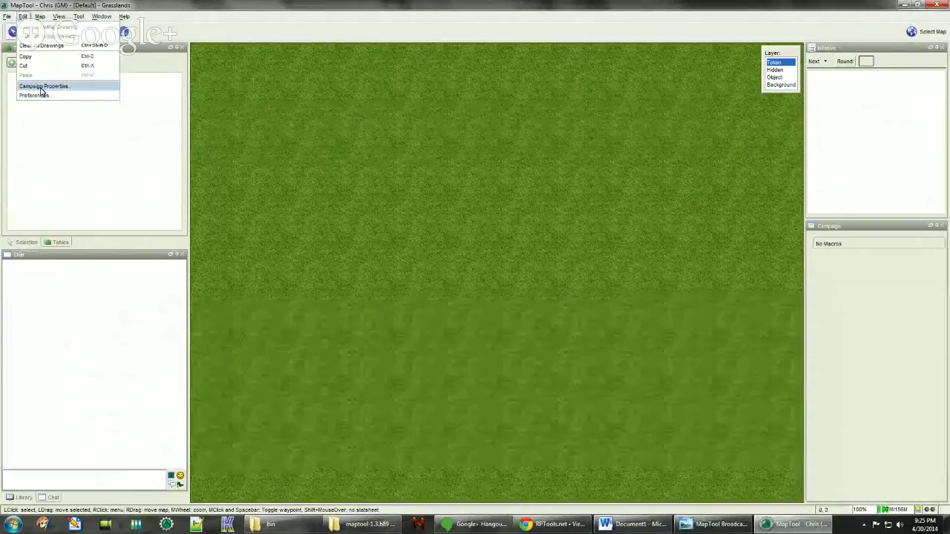
{"action": "left_click", "coordinate": [151, 13]}
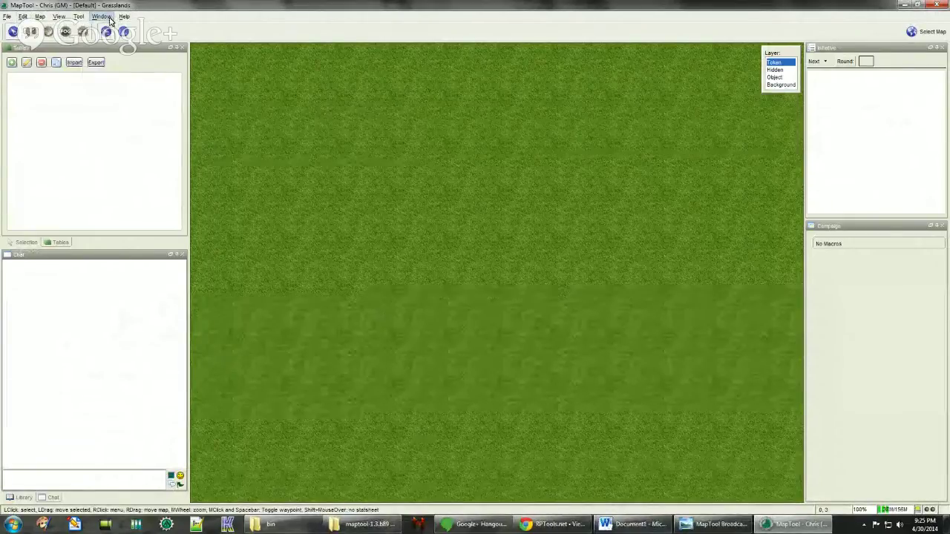
- Gather MapTool's debug information, check the version, available memory and Java details, and close the report
{"action": "left_click", "coordinate": [124, 16]}
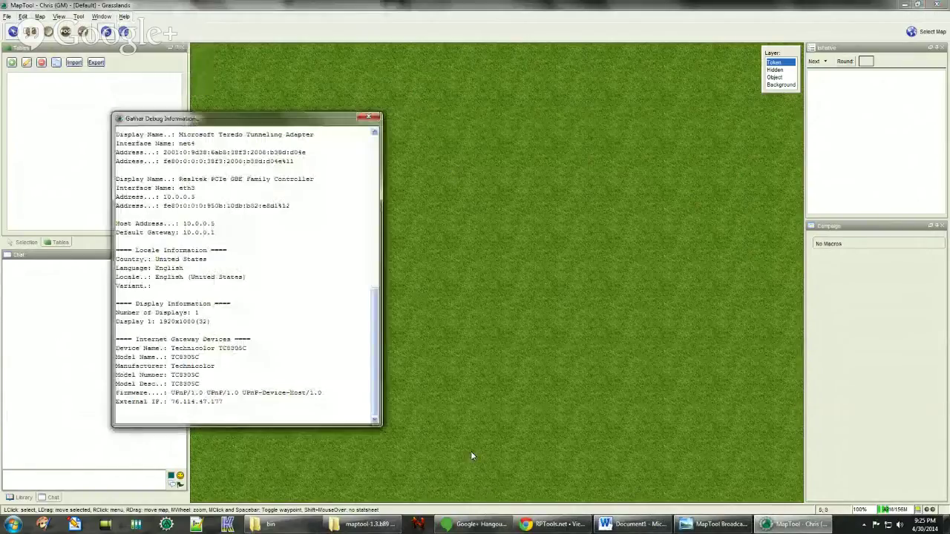
{"action": "left_click_drag", "start_coordinate": [376, 375], "coordinate": [354, 178]}
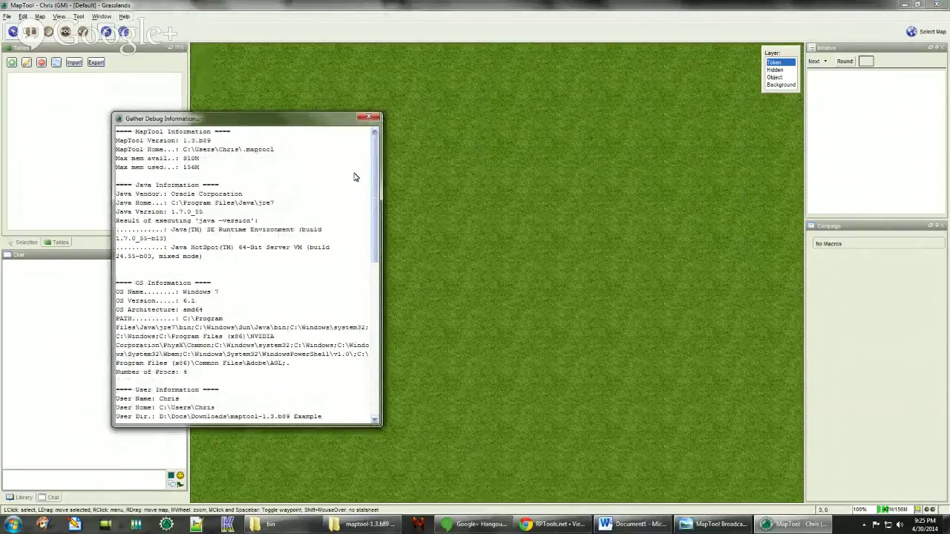
{"action": "double_click", "coordinate": [191, 159]}
{"action": "left_click", "coordinate": [240, 162]}
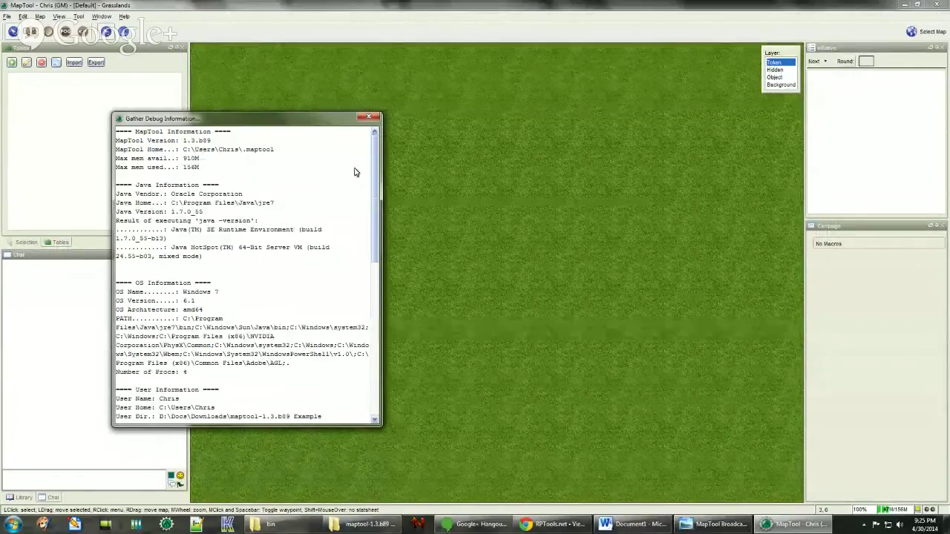
{"action": "triple_click", "coordinate": [208, 216]}
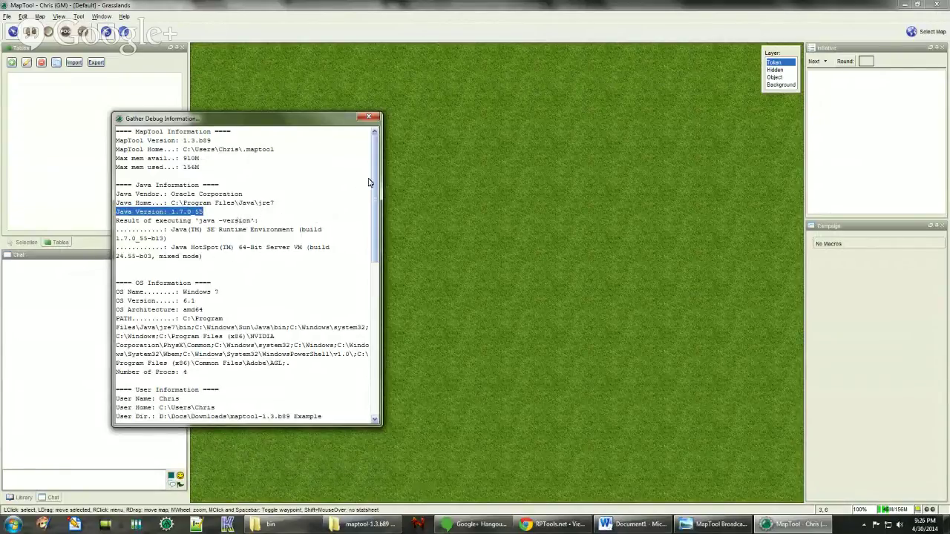
{"action": "left_click_drag", "start_coordinate": [374, 201], "coordinate": [377, 184]}
{"action": "scroll", "coordinate": [375, 197], "scroll_direction": "down", "scroll_amount": 1}
{"action": "scroll", "coordinate": [375, 197], "scroll_direction": "up", "scroll_amount": 1}
{"action": "mouse_move", "coordinate": [375, 179]}
{"action": "left_mouse_down"}
{"action": "mouse_move", "coordinate": [374, 241]}
{"action": "mouse_move", "coordinate": [375, 190]}
{"action": "left_mouse_up"}
{"action": "left_click", "coordinate": [369, 119]}
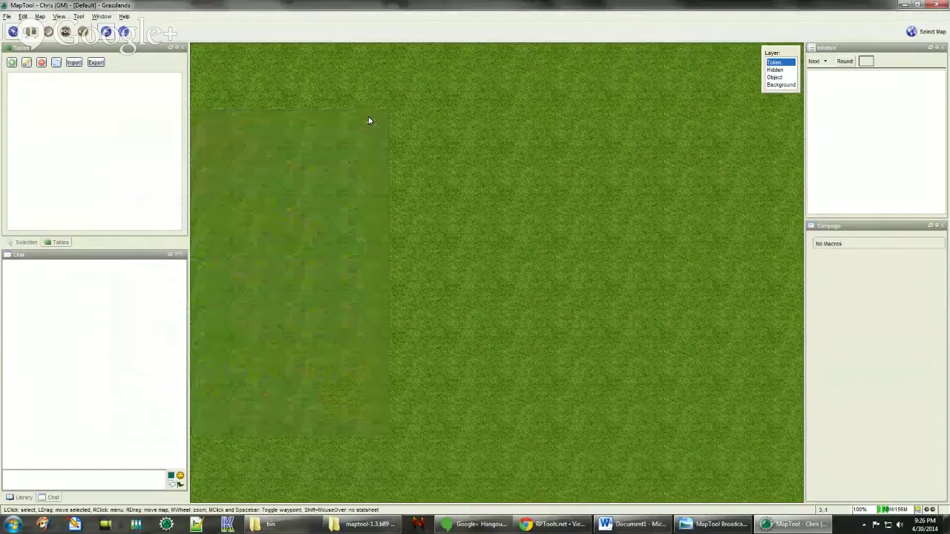
{"action": "left_click", "coordinate": [23, 16]}
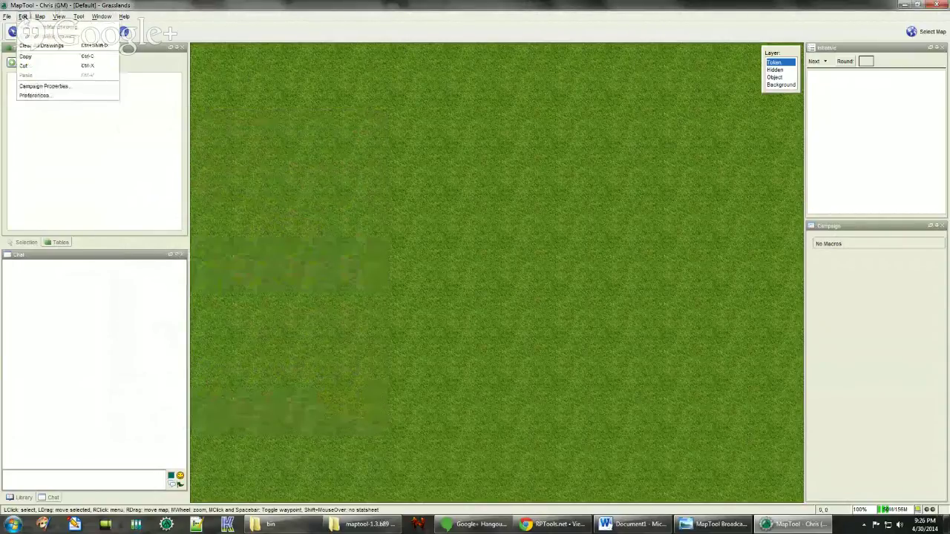
{"action": "left_click", "coordinate": [56, 87]}
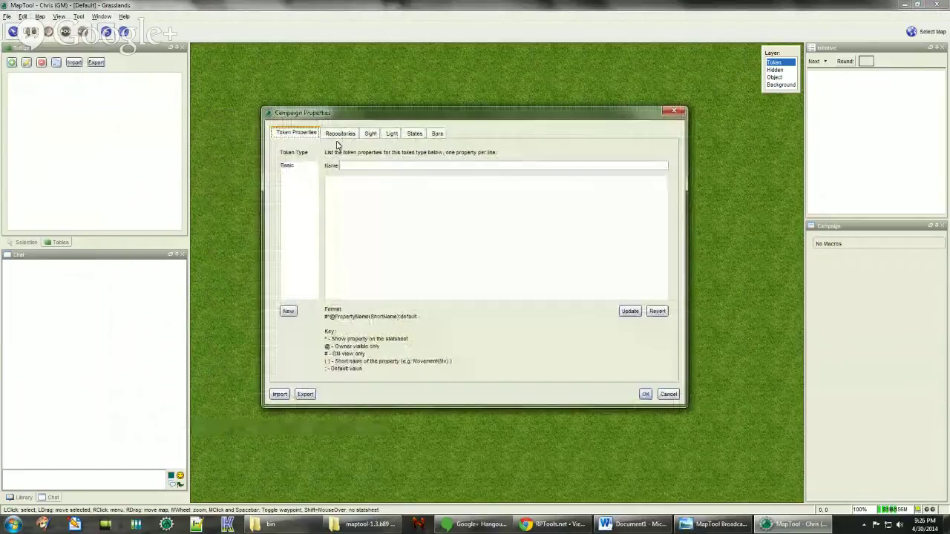
{"action": "left_click", "coordinate": [681, 111]}
- Open MapTool's preferences, check the chat smilies option, and set New Map Vision Distance to 240
{"action": "left_click", "coordinate": [23, 16]}
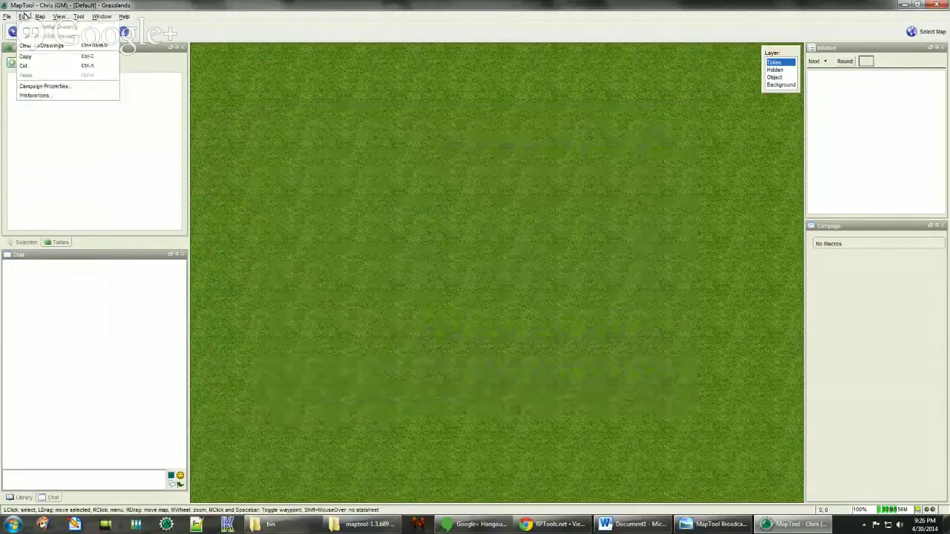
{"action": "left_click", "coordinate": [35, 96]}
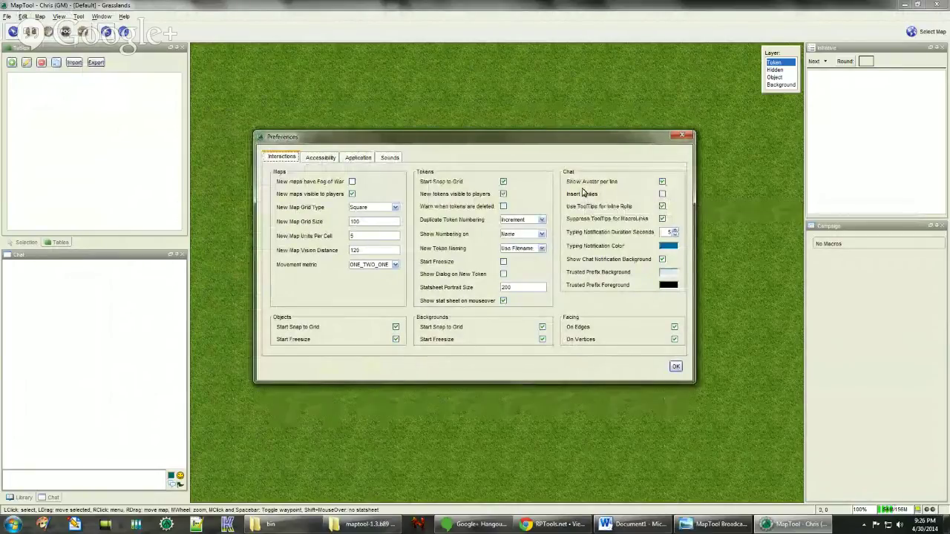
{"action": "left_click", "coordinate": [662, 194]}
{"action": "left_click_drag", "start_coordinate": [510, 142], "coordinate": [460, 68]}
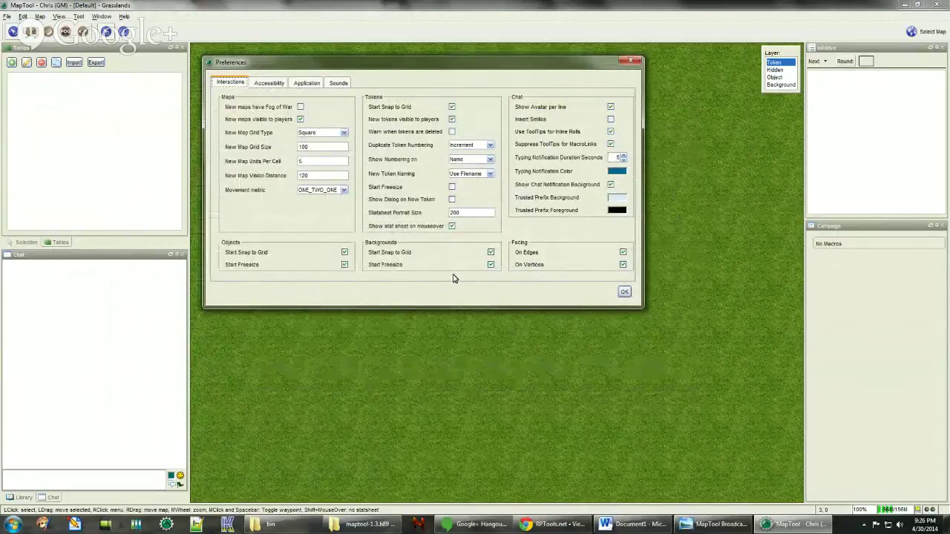
{"action": "left_click", "coordinate": [343, 176]}
{"action": "left_click_drag", "start_coordinate": [323, 176], "coordinate": [271, 173]}
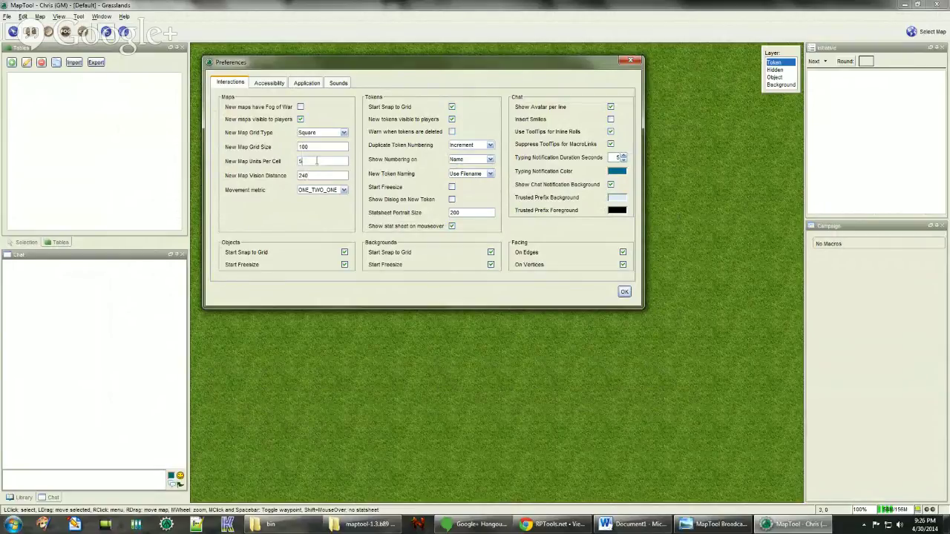
- Review the Accessibility, Application and Sounds preferences, and close the preferences
{"action": "left_click", "coordinate": [271, 84]}
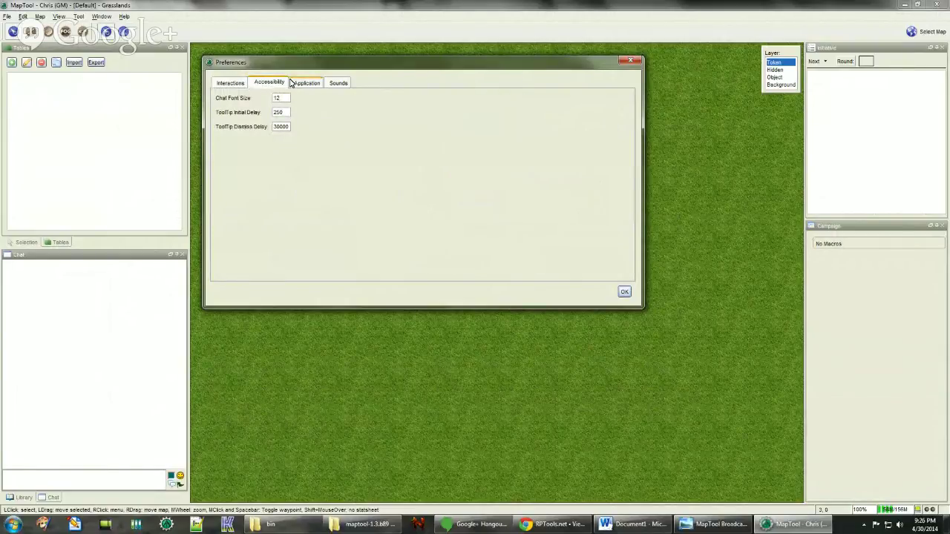
{"action": "left_click", "coordinate": [301, 83]}
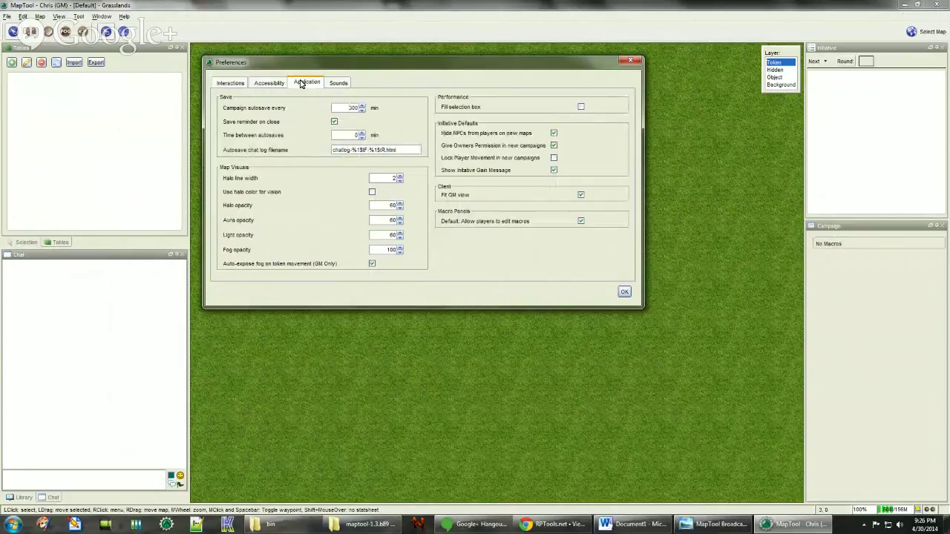
{"action": "left_click", "coordinate": [339, 85]}
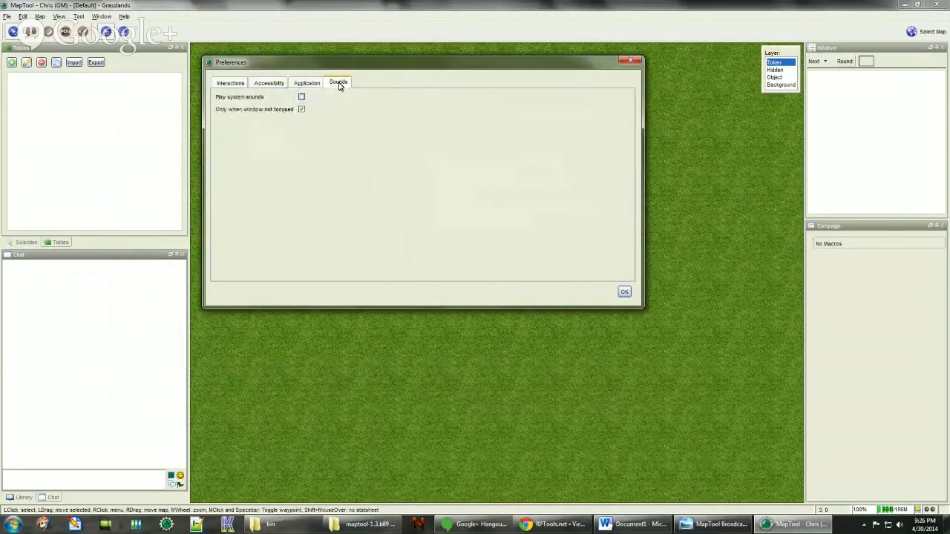
{"action": "left_click", "coordinate": [624, 291]}
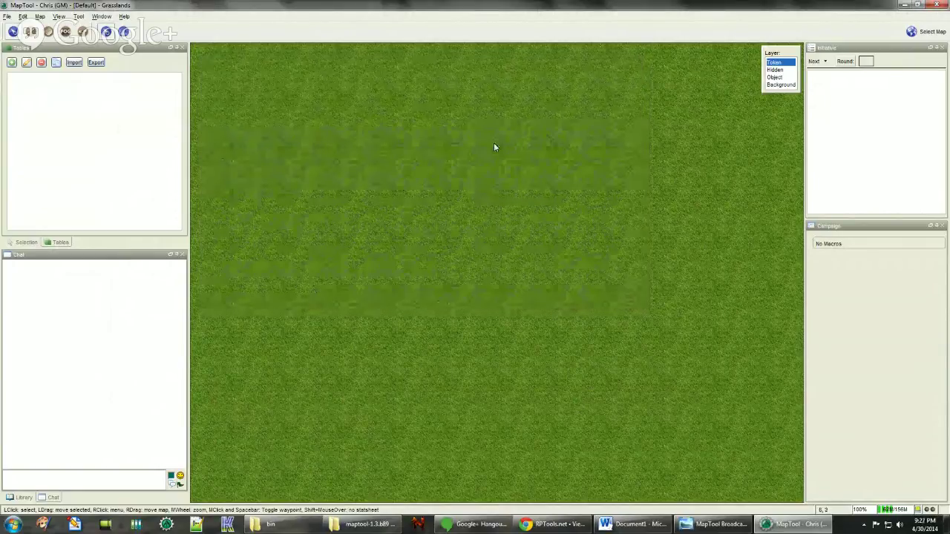
- Close MapTool and switch to the HowTo: Install MapTool B89 title image in Windows Photo Viewer
{"action": "key", "text": "alt+F4"}
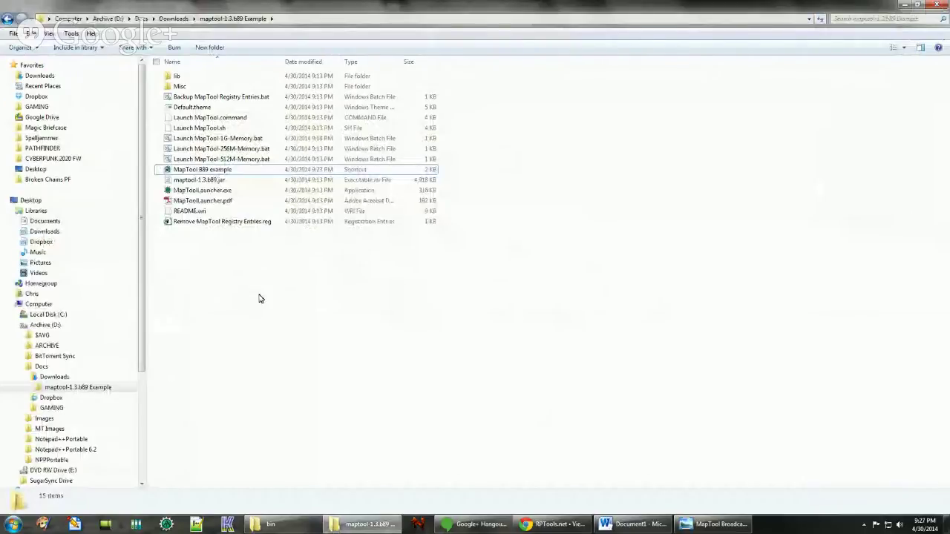
{"action": "left_click", "coordinate": [708, 525]}
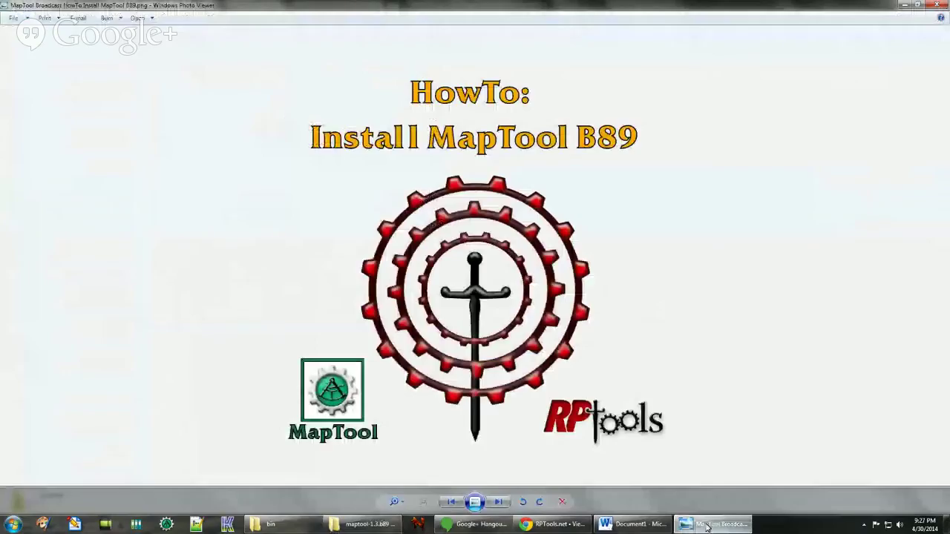